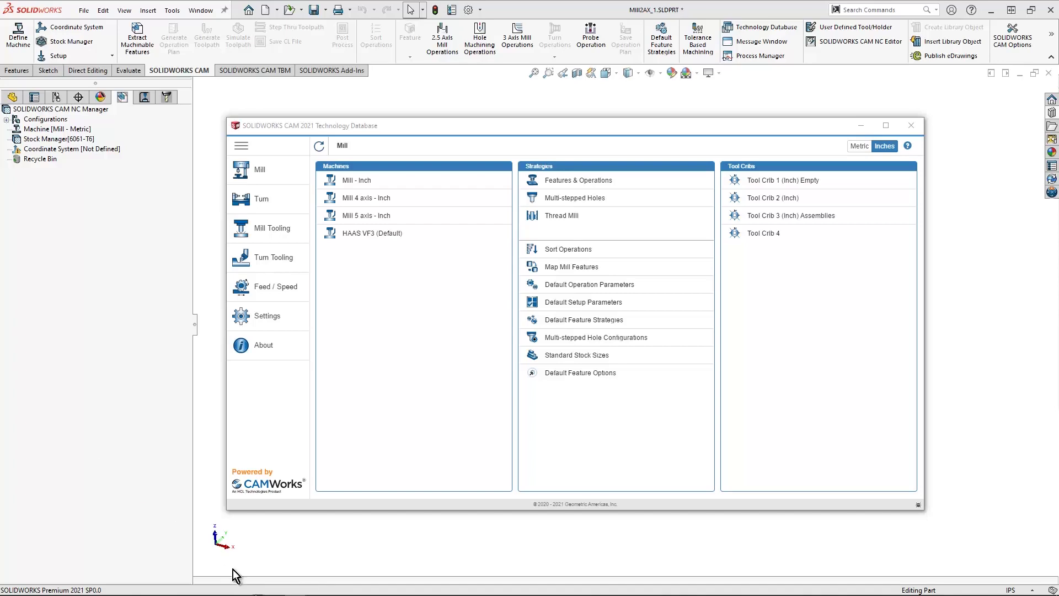
Close the Technology Database and make HAAS VF3 the machine with Tool Crib 2 (Inch).
key(alt+F4)
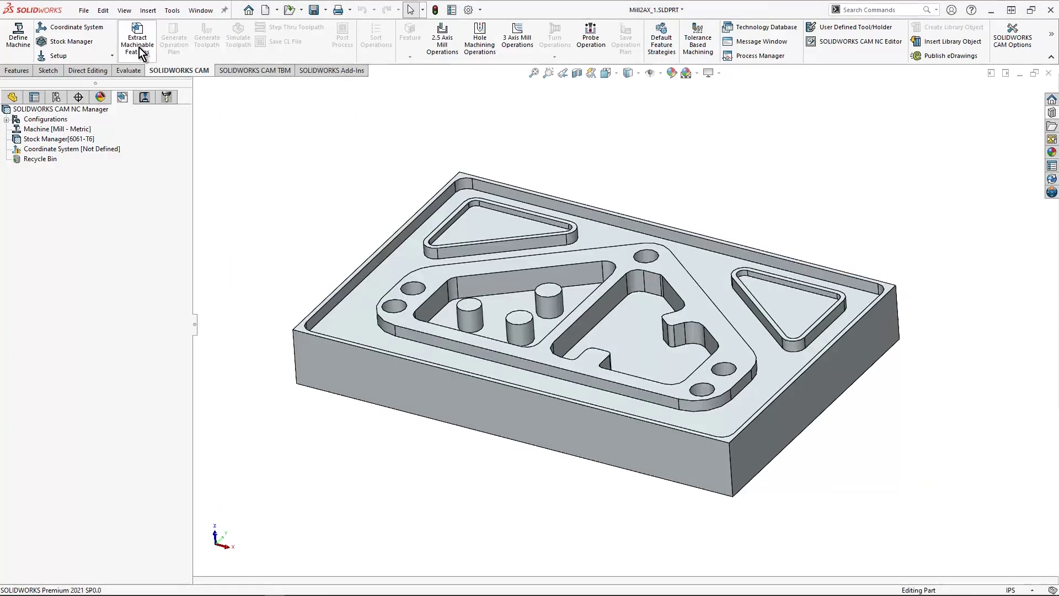
click(83, 129)
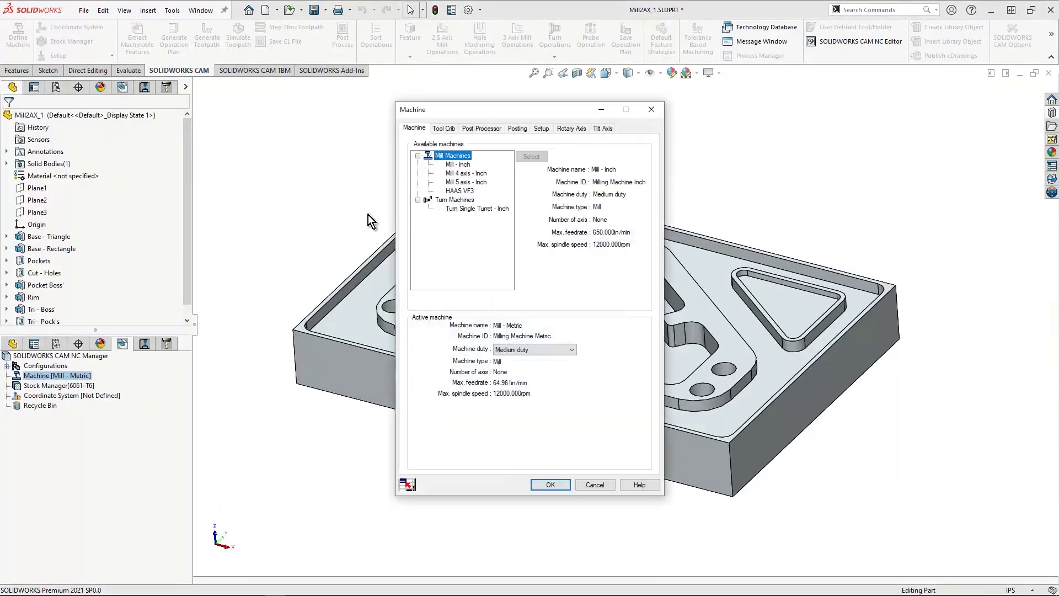
click(459, 190)
click(531, 156)
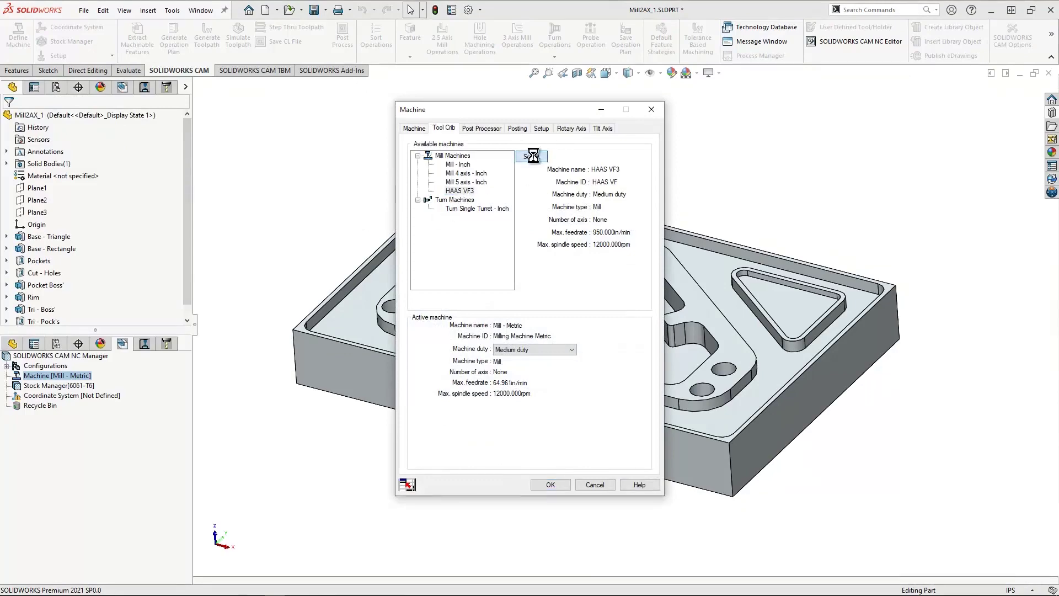
click(444, 129)
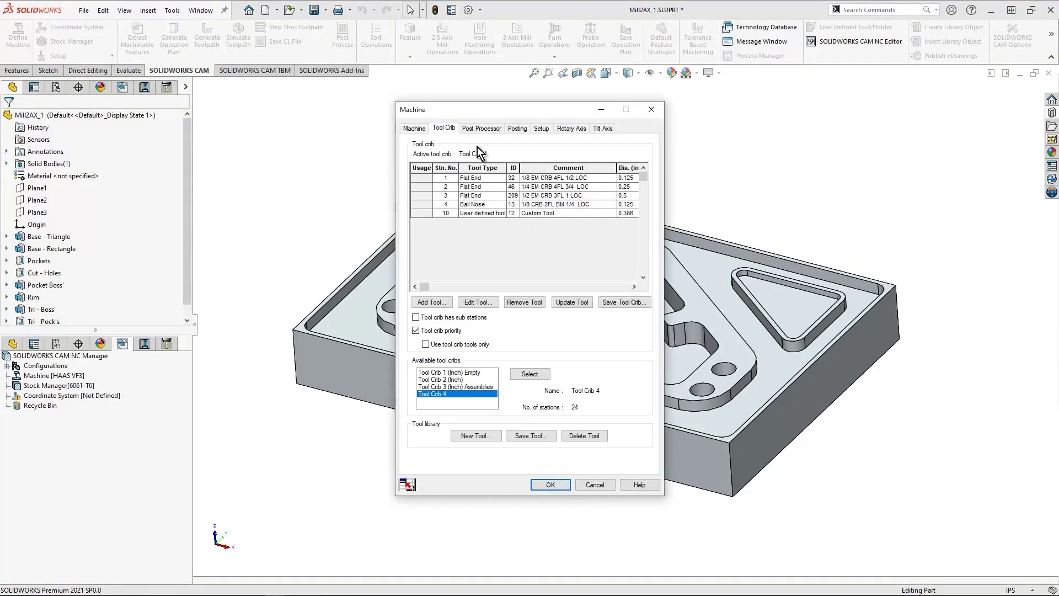
click(477, 130)
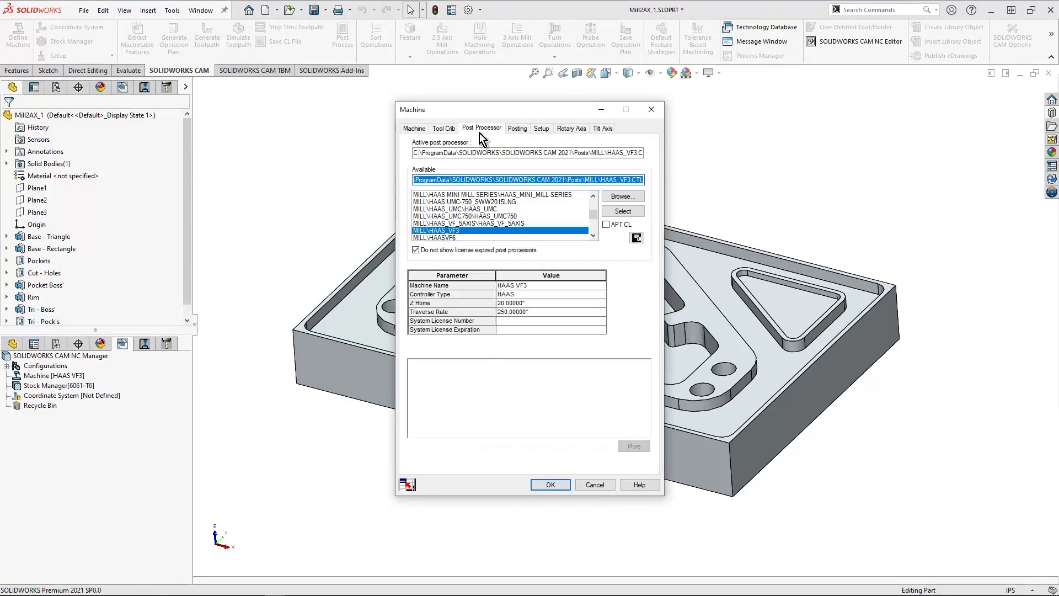
click(443, 128)
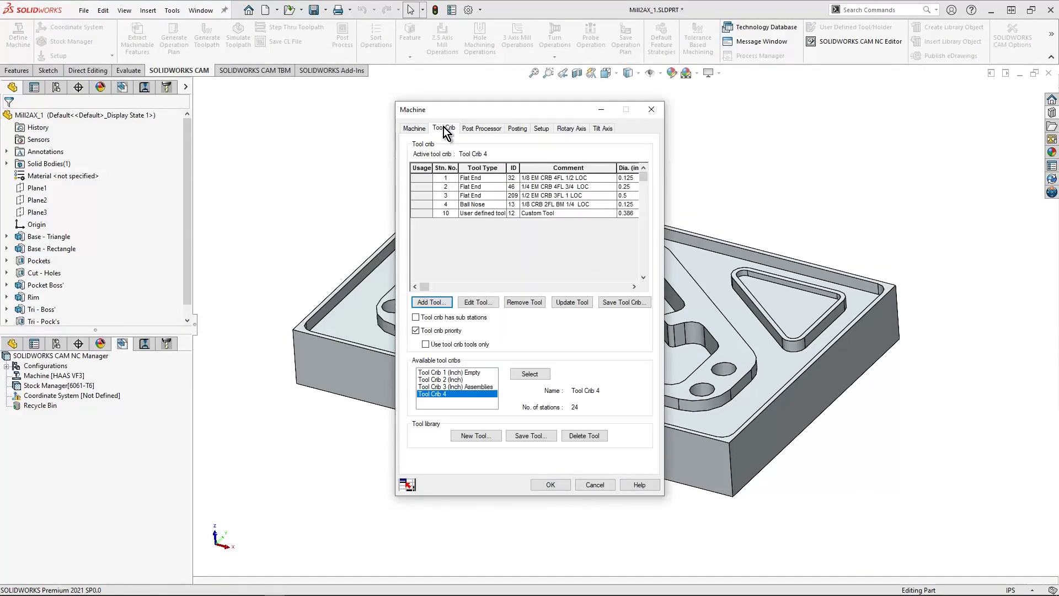
click(461, 380)
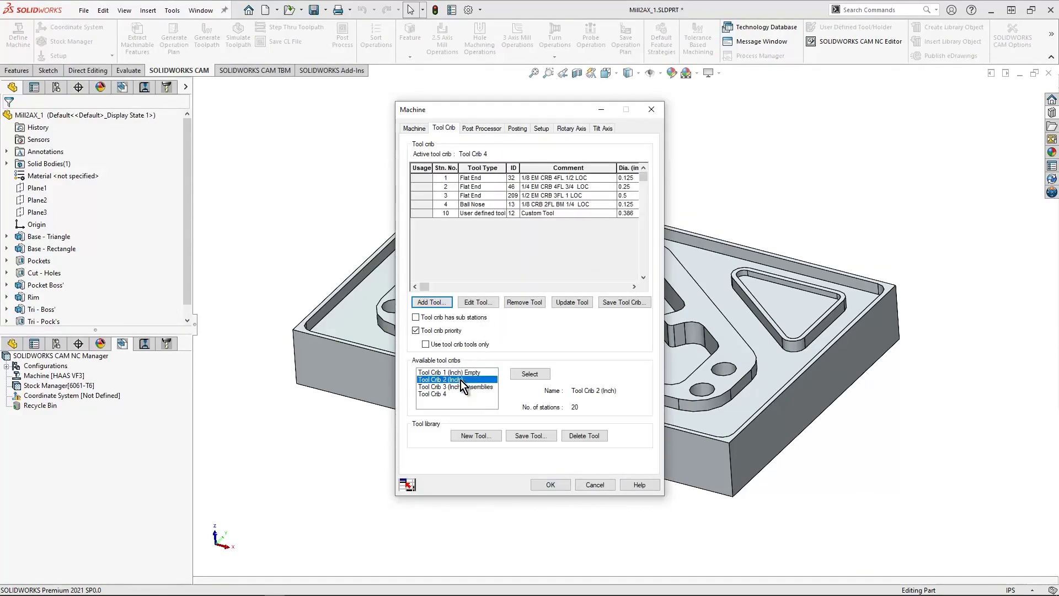
click(532, 375)
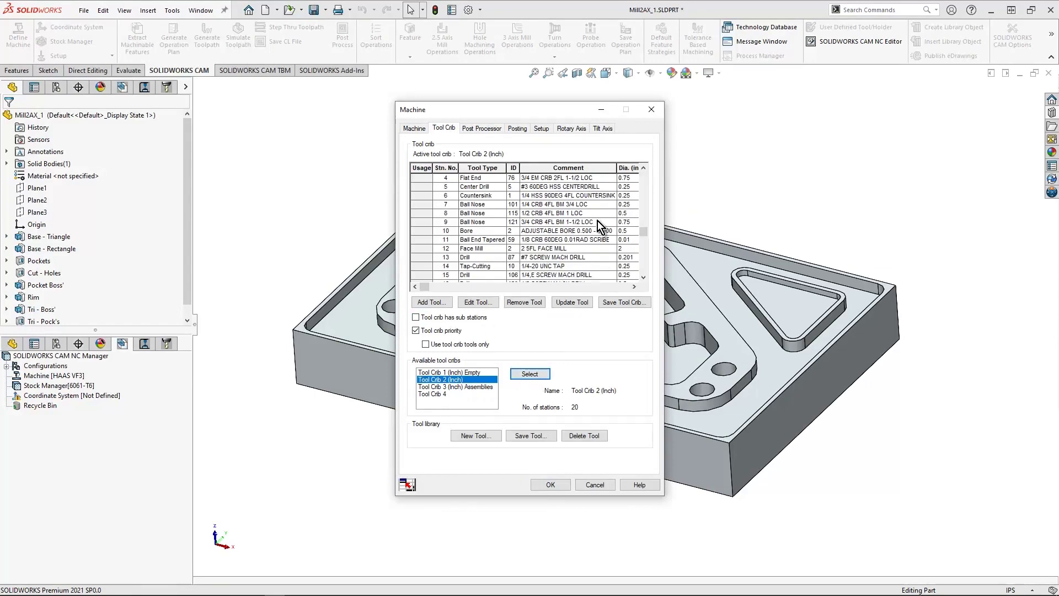
click(548, 486)
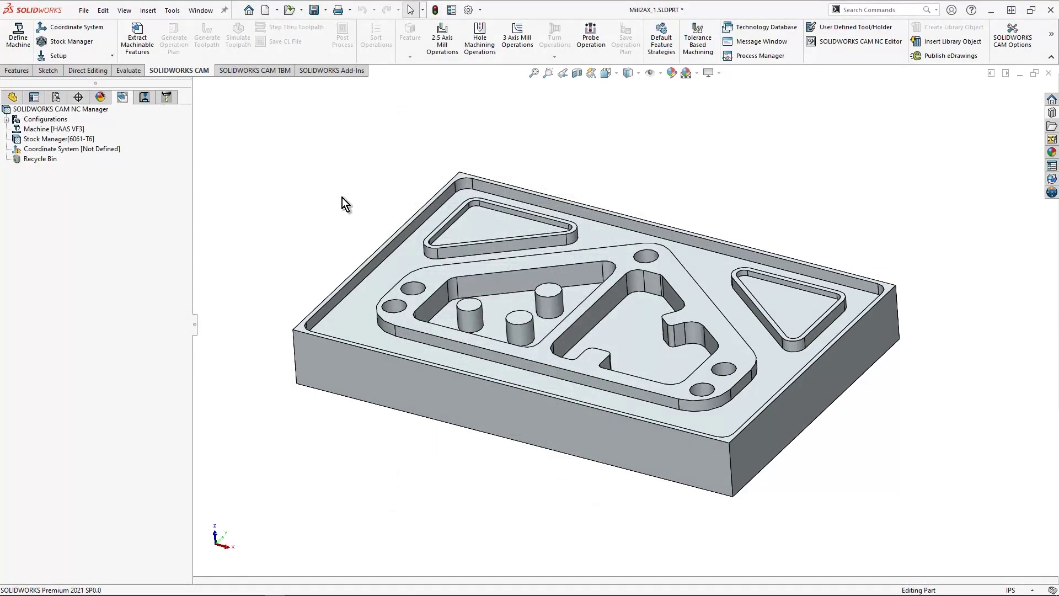
Place the fixture coordinate origin at the front-left stock bounding-box vertex.
click(65, 149)
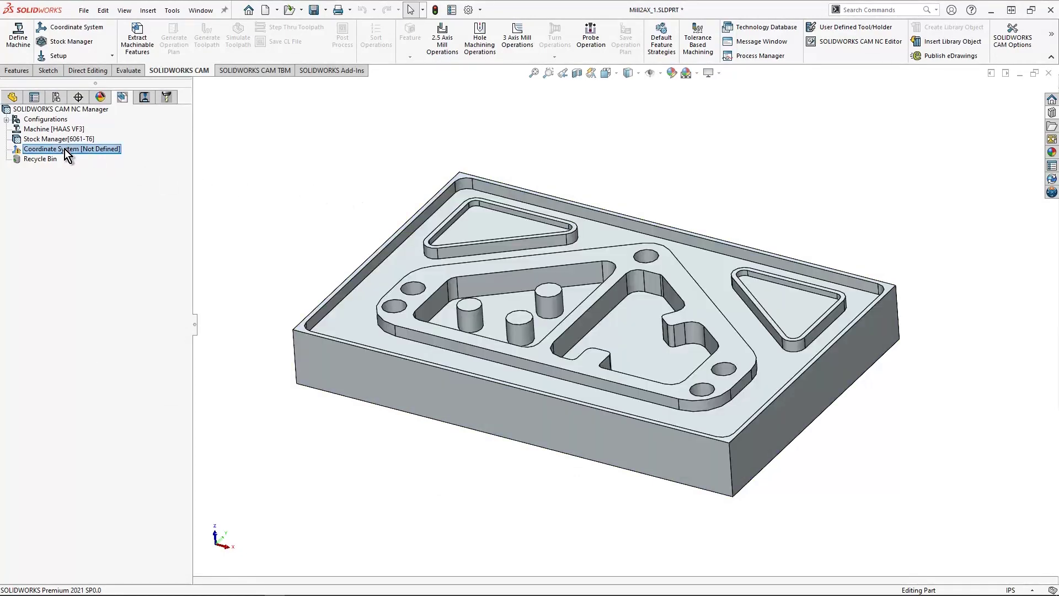
double_click(64, 148)
click(87, 272)
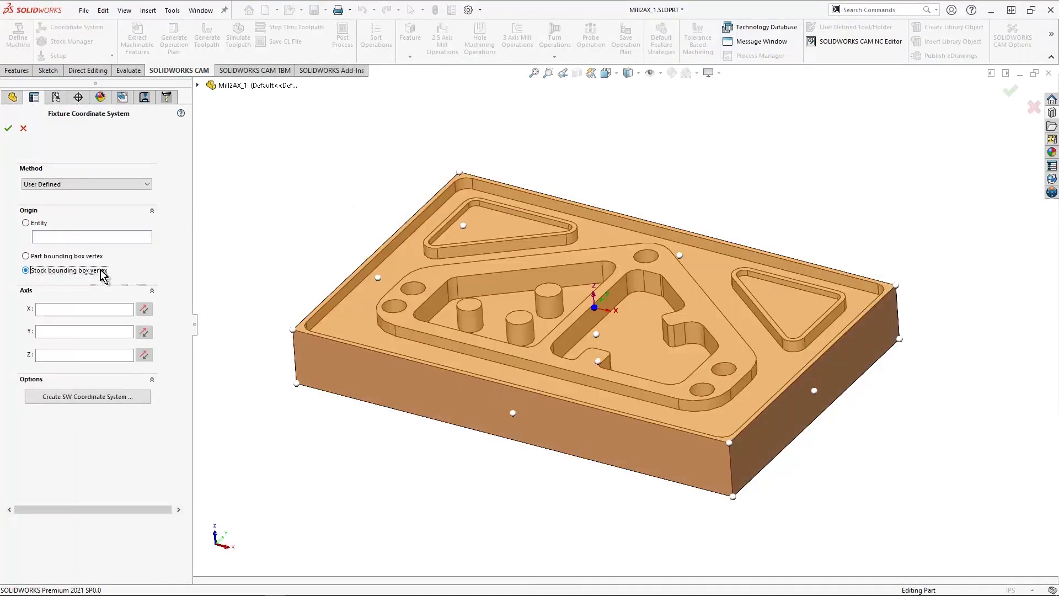
click(293, 329)
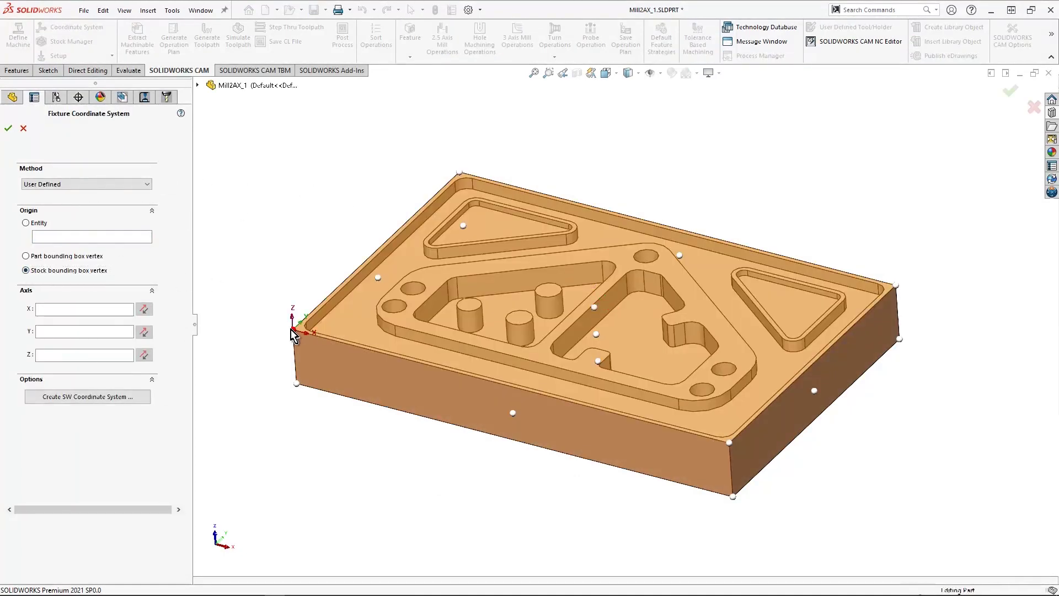
click(8, 129)
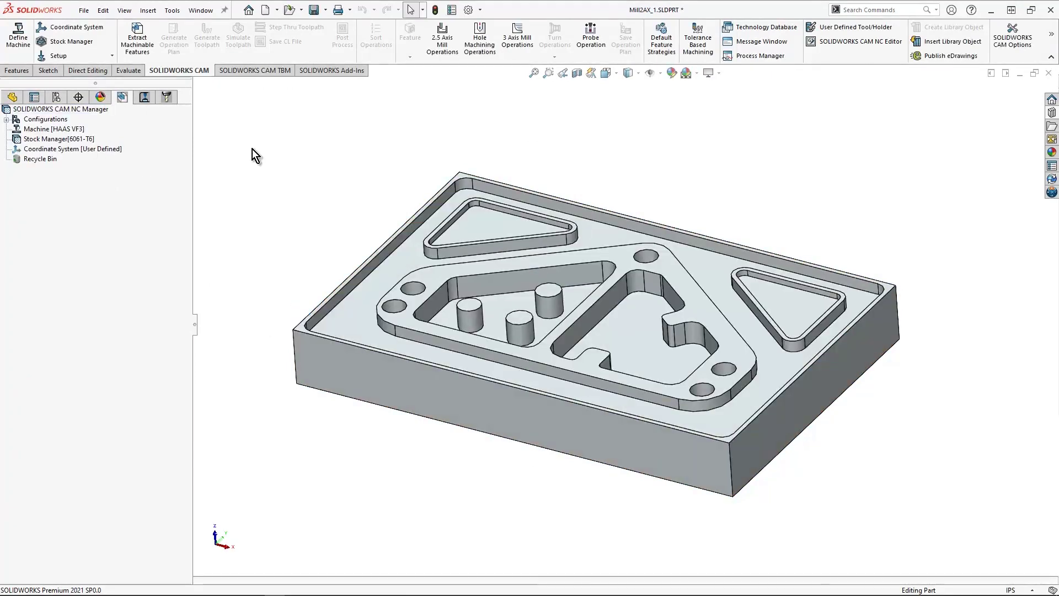
click(132, 50)
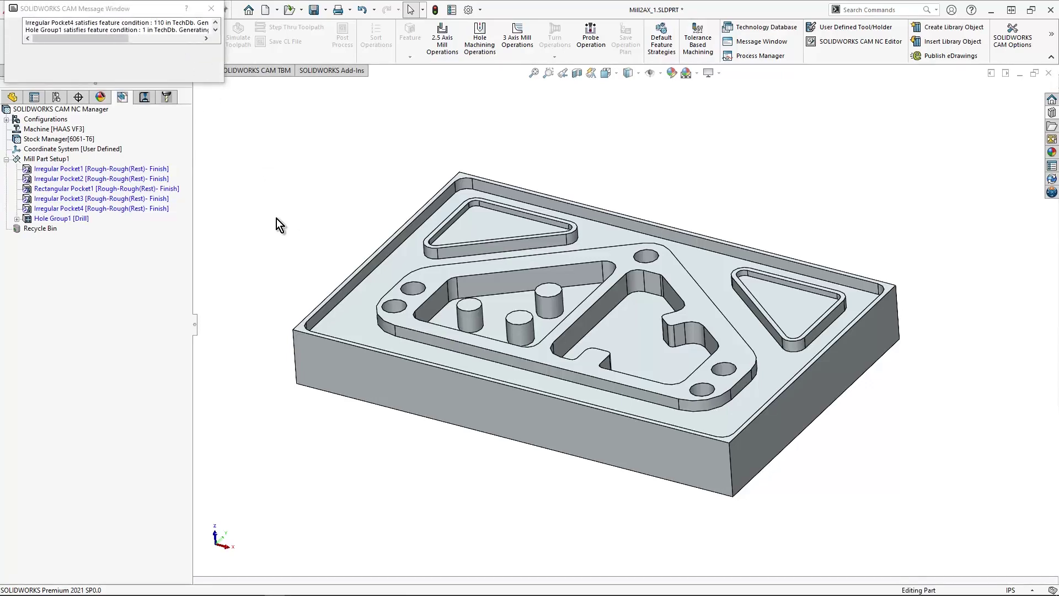
Generate toolpaths for the planned operations, then select Rectangular Pocket1 in the feature list.
click(206, 41)
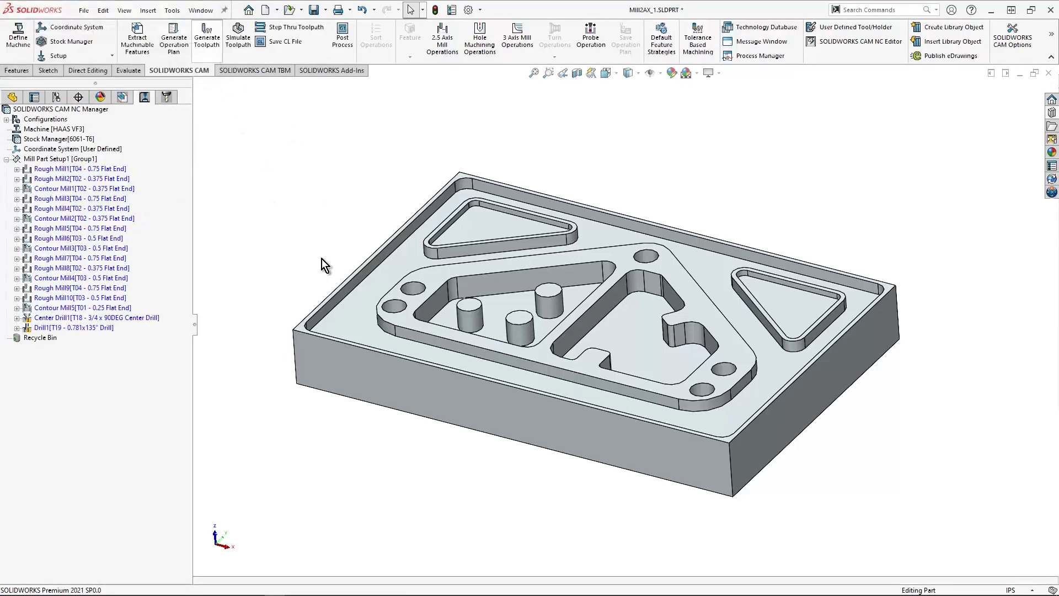
mouse_move(107, 243)
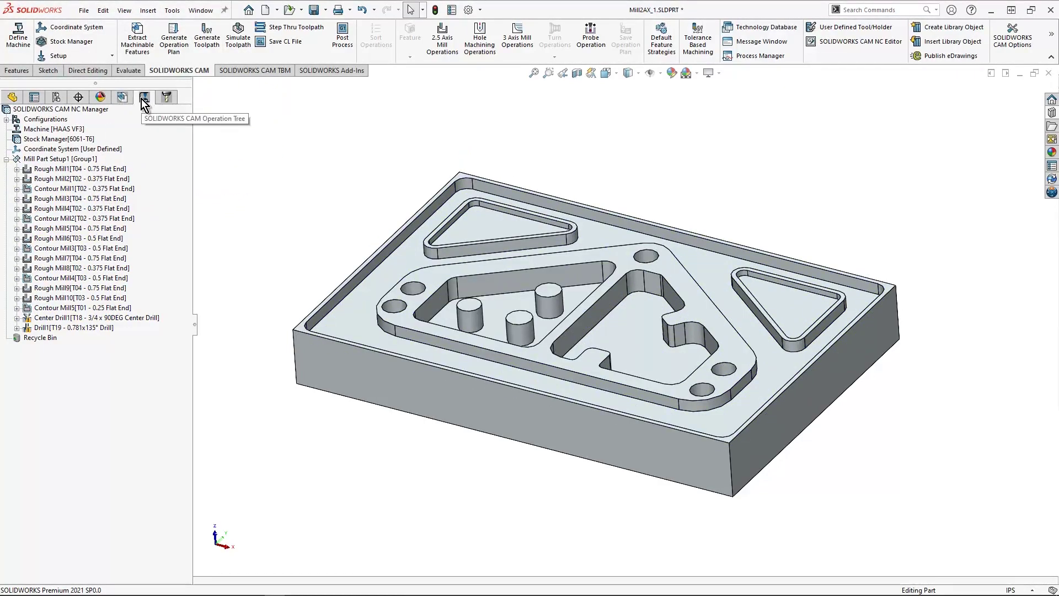
click(122, 98)
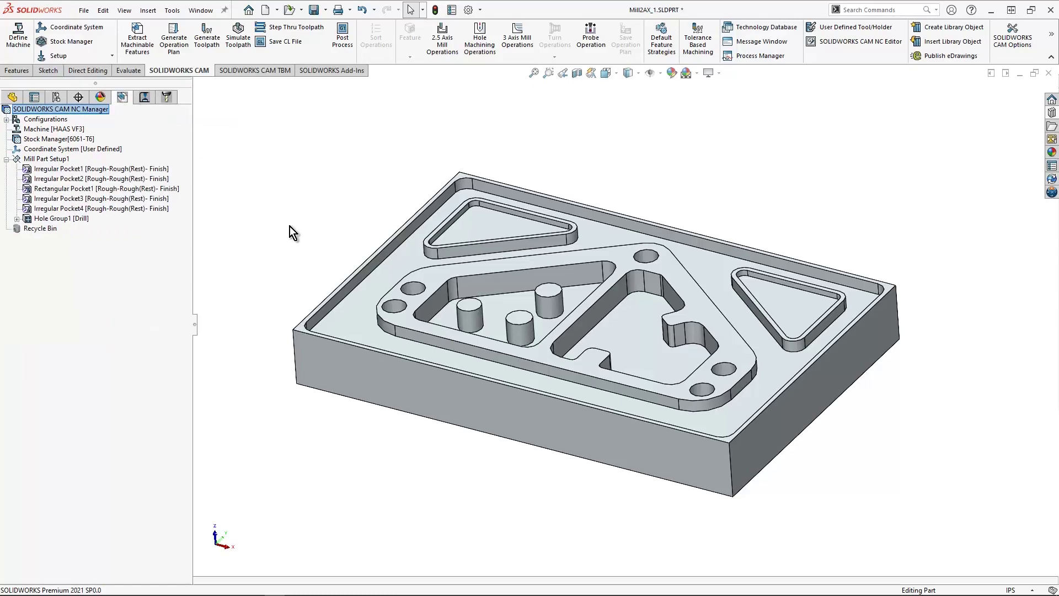
click(71, 188)
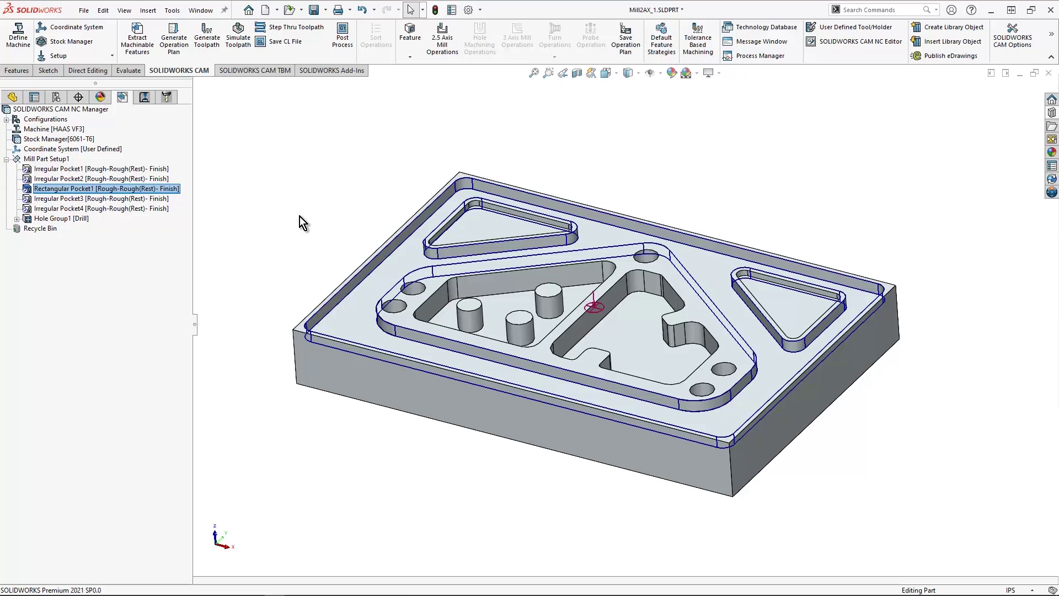
Change Rectangular Pocket1's machining strategy to Rough-Finish.
right_click(135, 188)
click(170, 218)
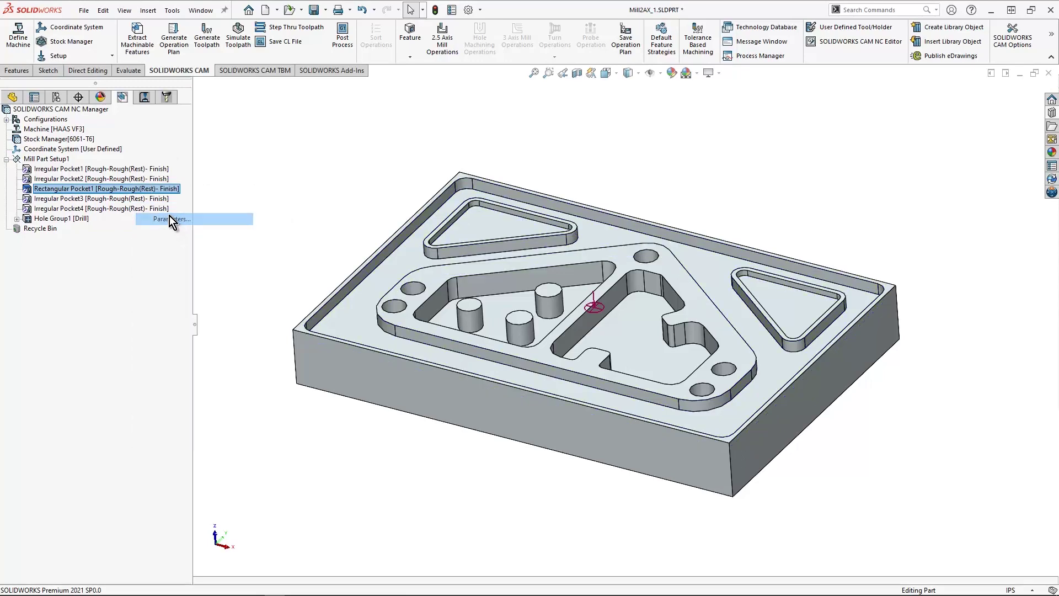
click(520, 285)
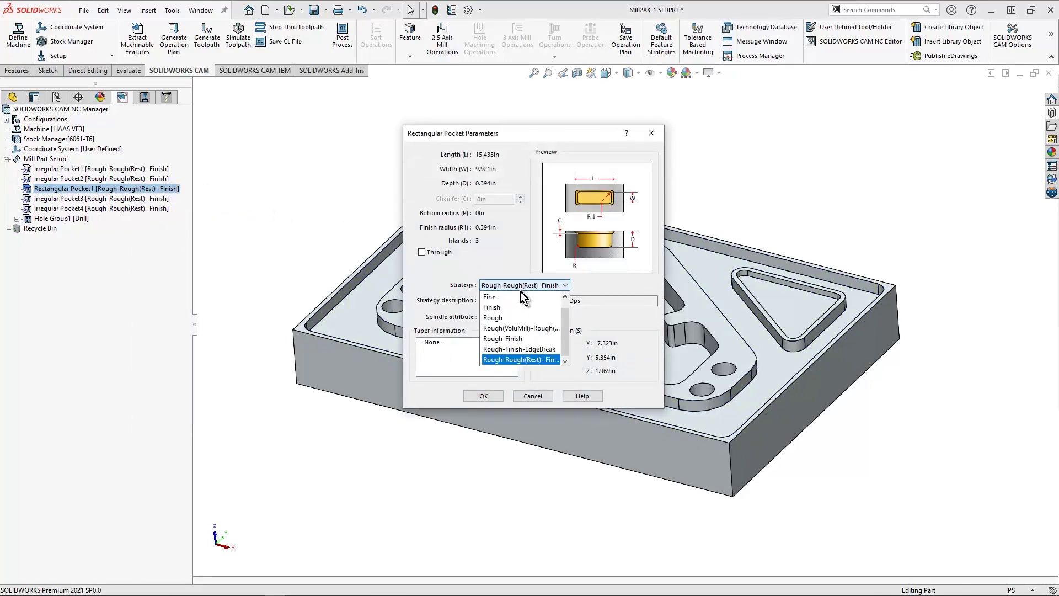
click(517, 340)
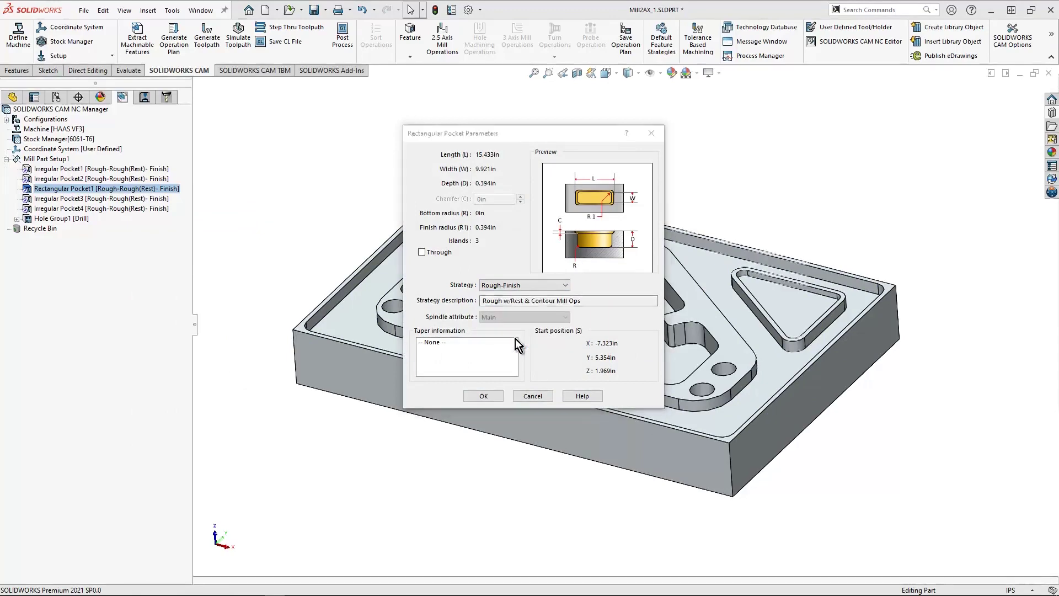
click(483, 396)
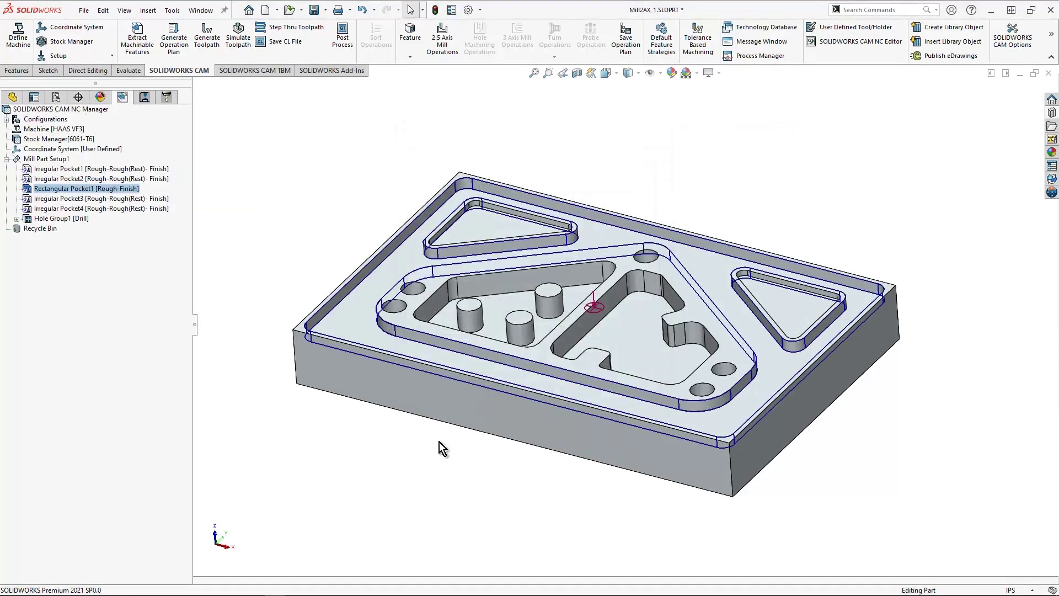
Regenerate the pocket's operation plan, producing Rough Mill11 and Contour Mill6.
right_click(121, 190)
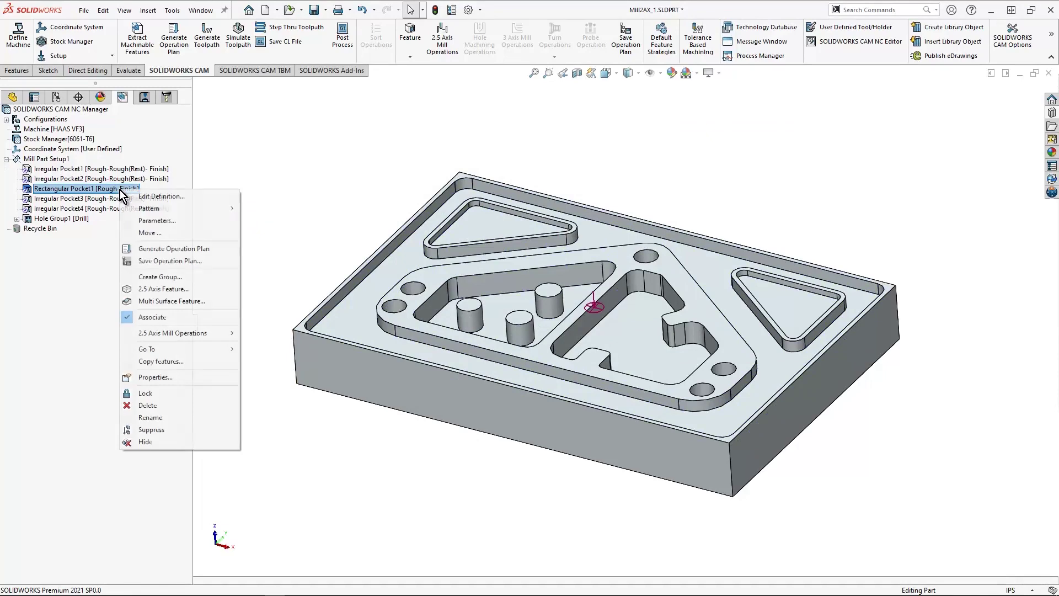
click(164, 248)
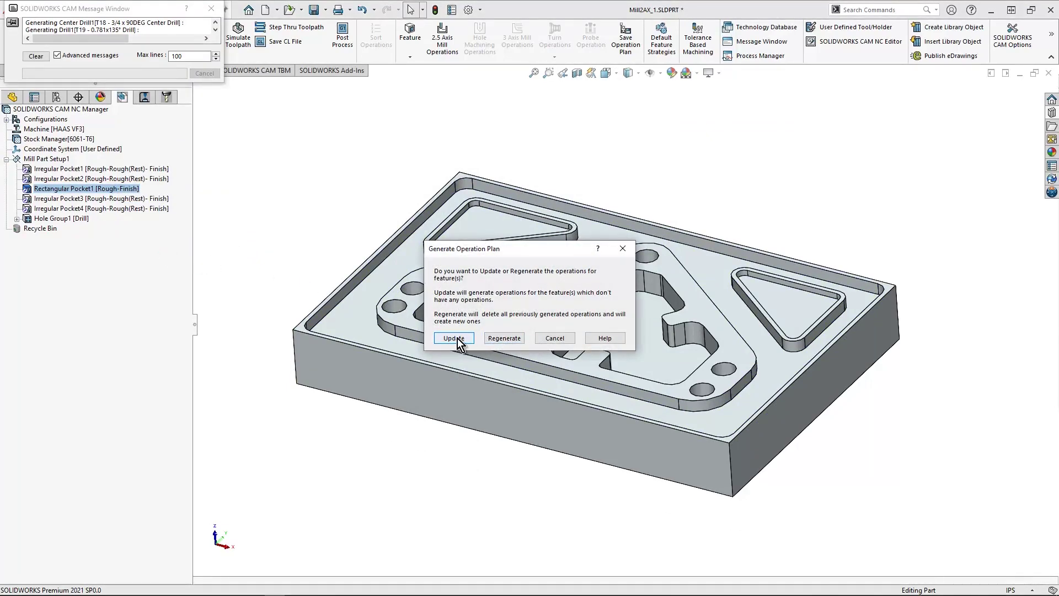
click(503, 338)
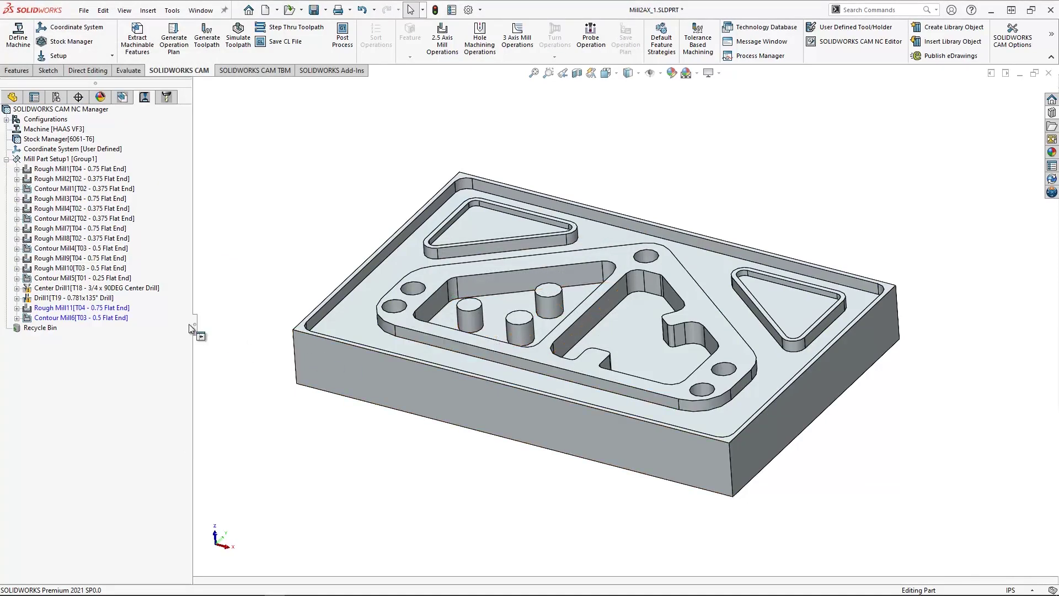
Generate the Rough Mill11 toolpath and open its operation parameters for editing.
mouse_move(110, 314)
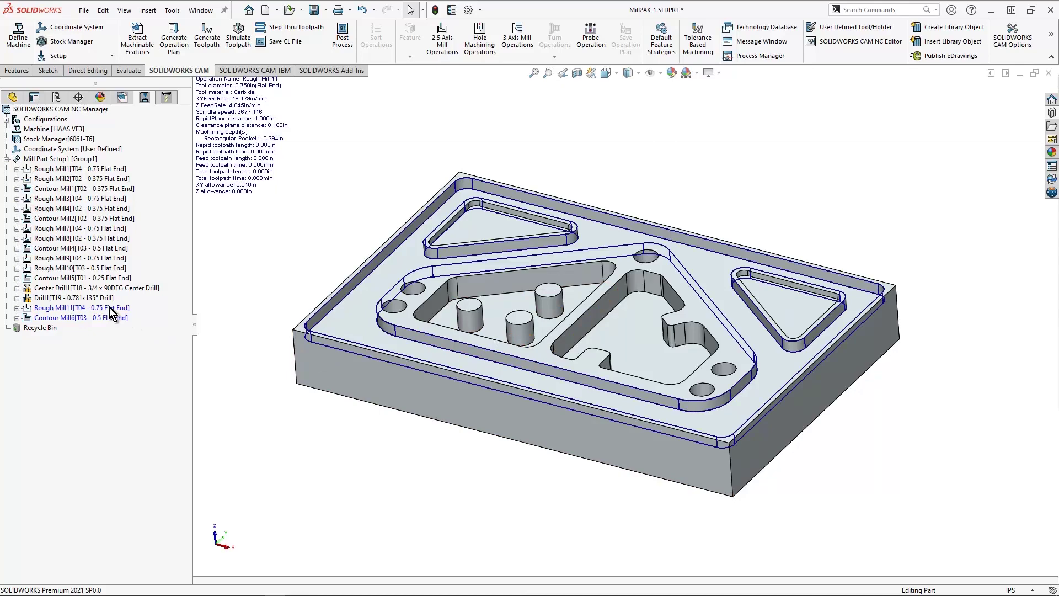
click(110, 307)
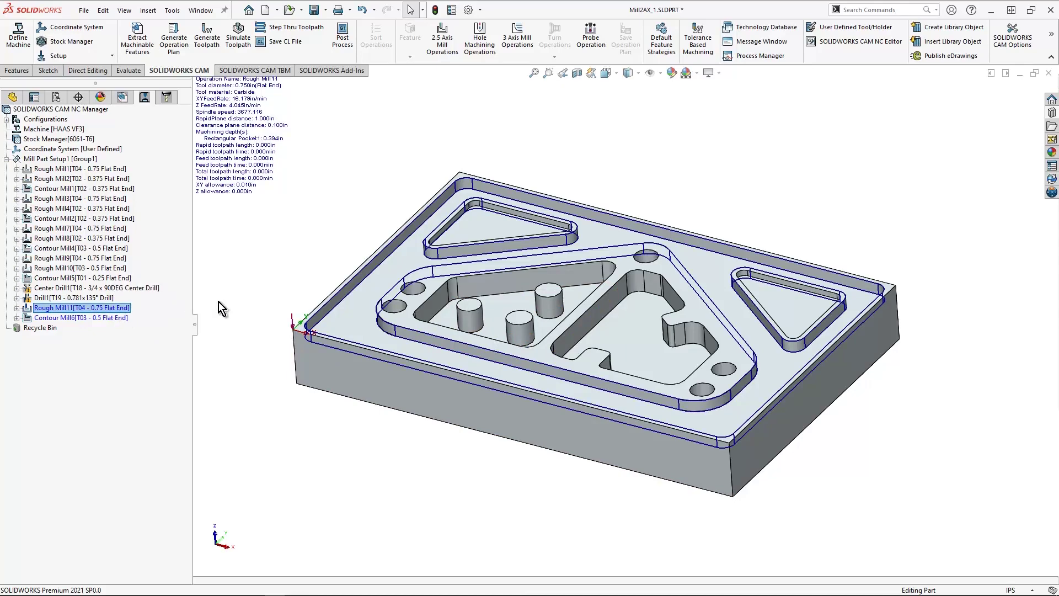
click(104, 318)
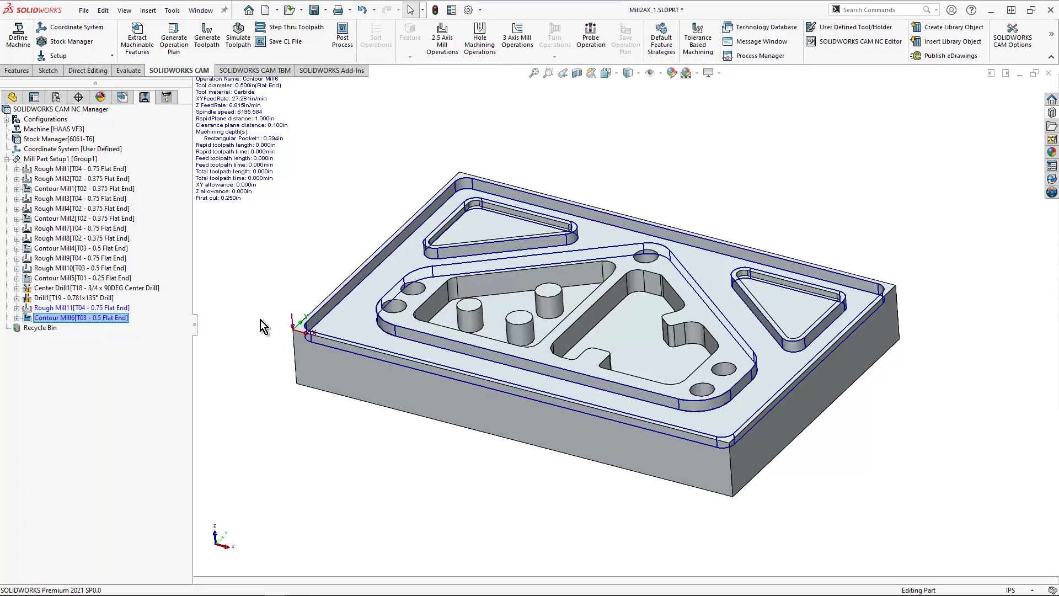
mouse_move(113, 310)
right_click(114, 308)
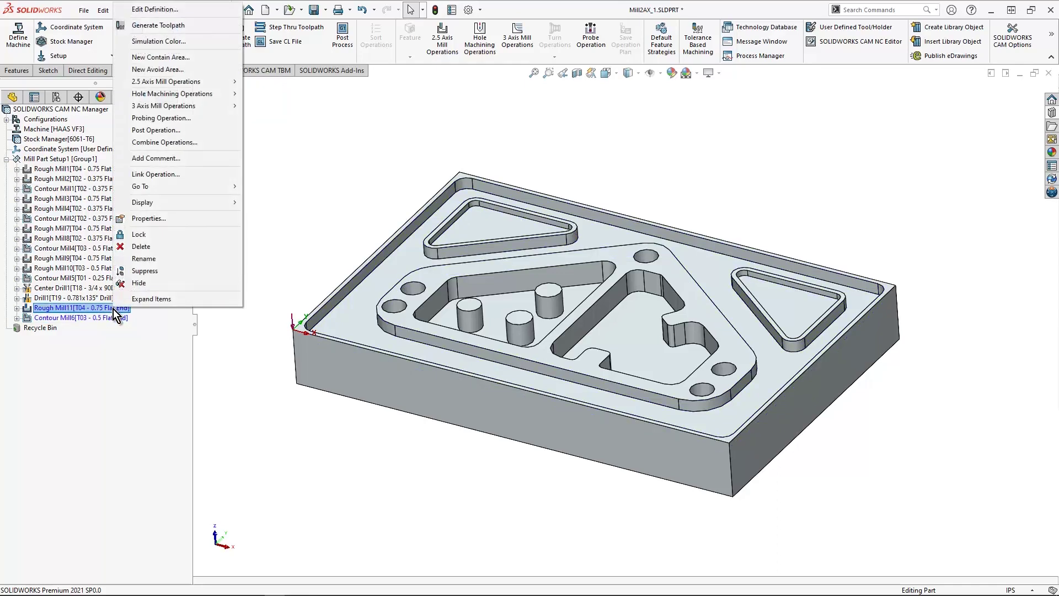
click(155, 25)
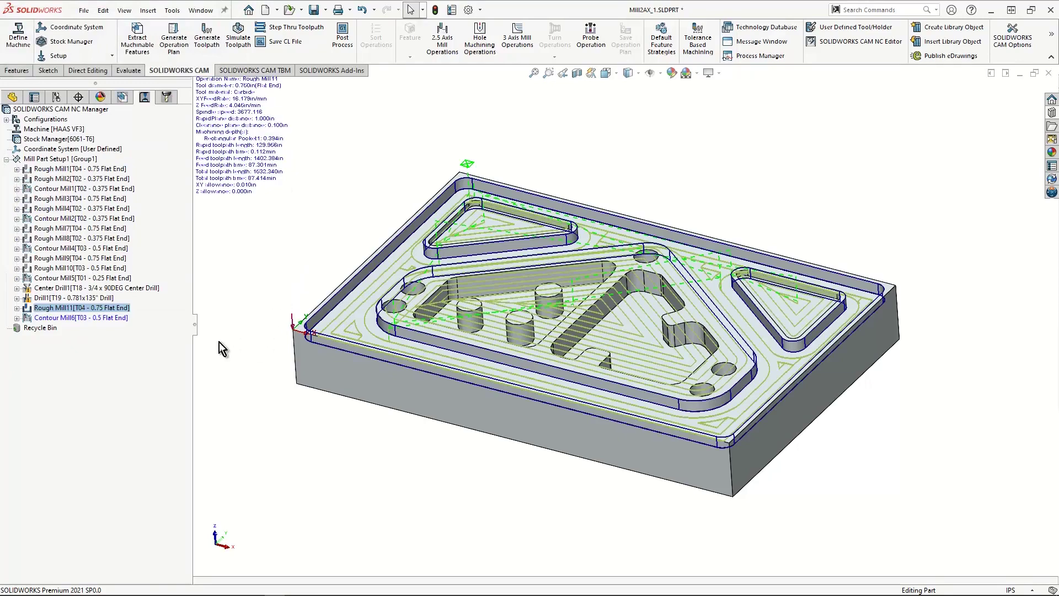
mouse_move(127, 322)
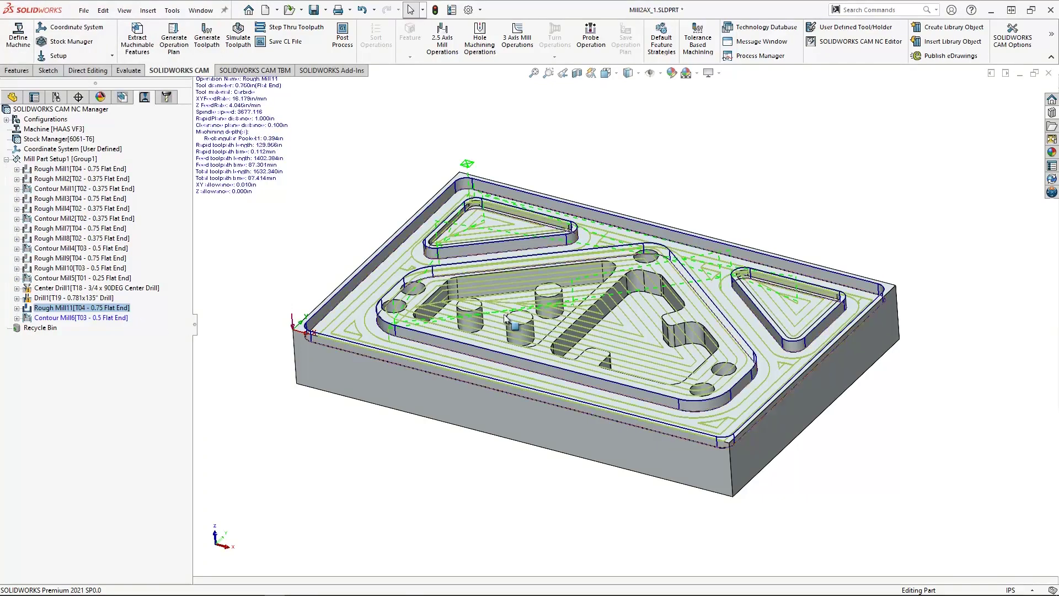
right_click(89, 309)
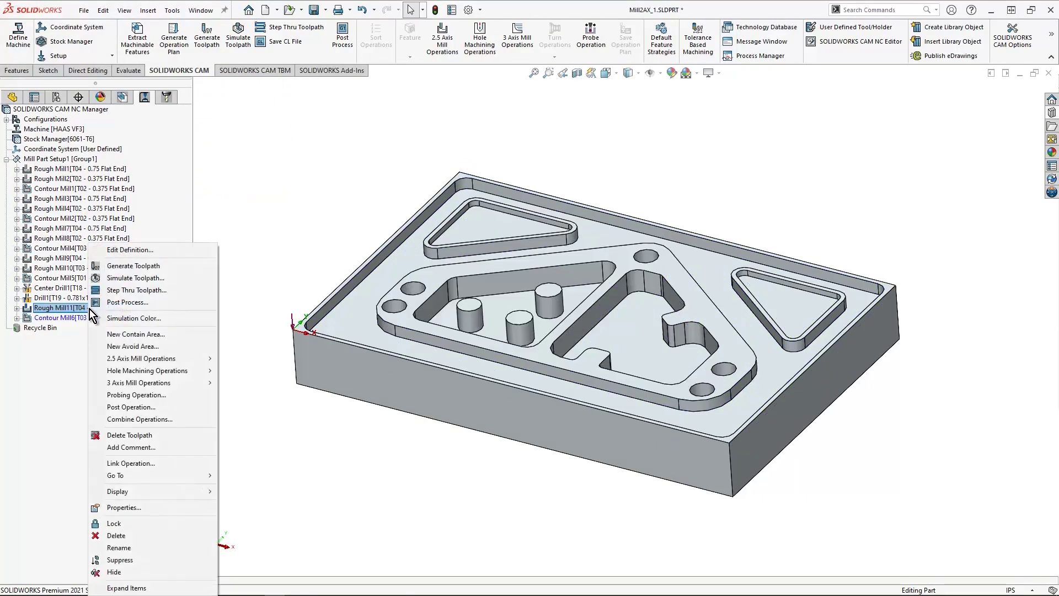
click(124, 251)
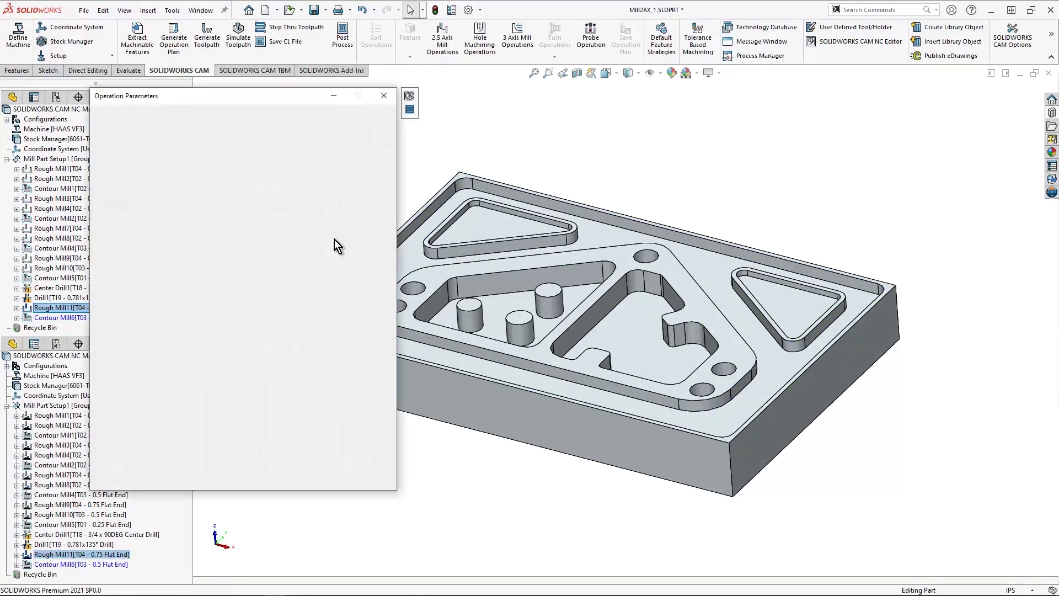
Turn off Machine island top, set first and max cut to 100, and keep Pocket Out.
click(156, 114)
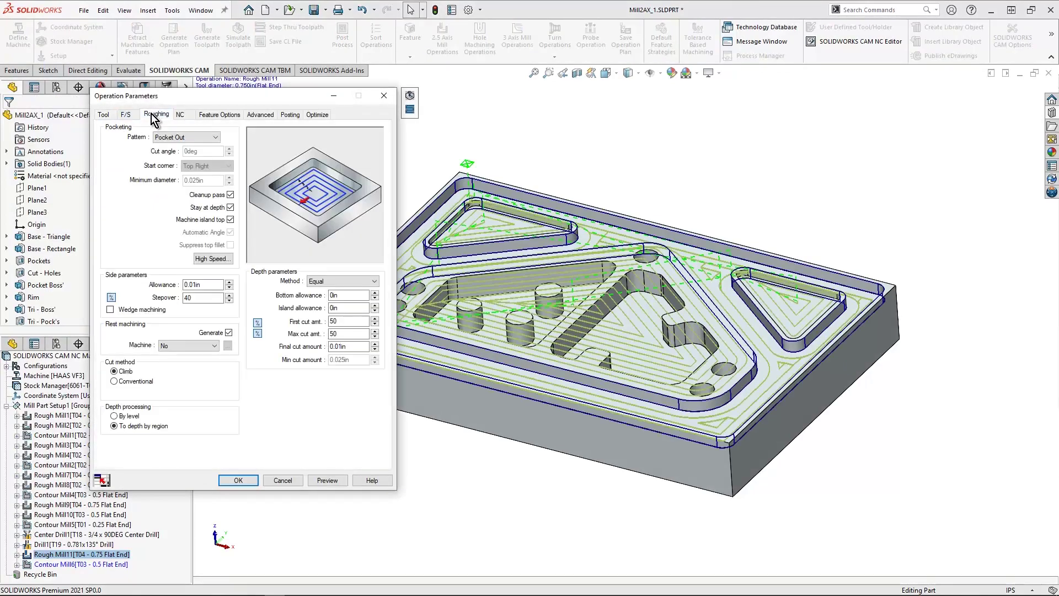
click(230, 220)
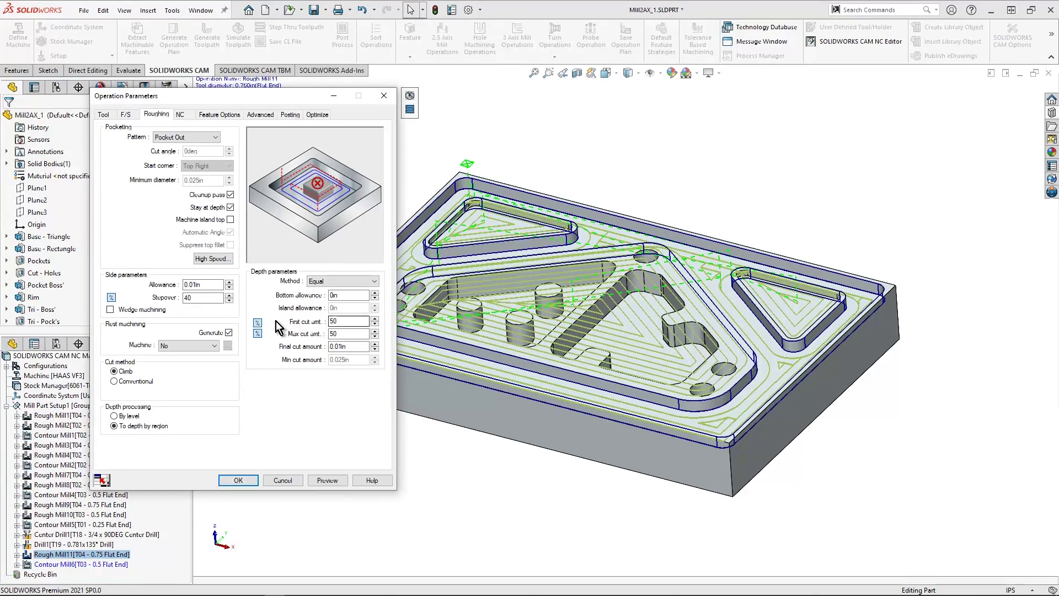
double_click(342, 321)
text(100)
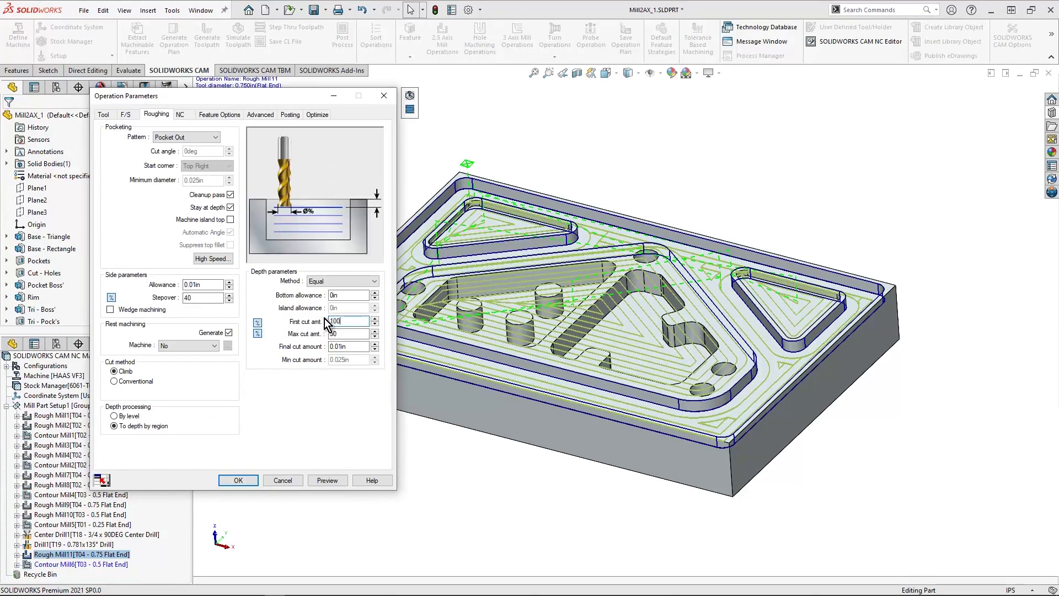
key(Tab)
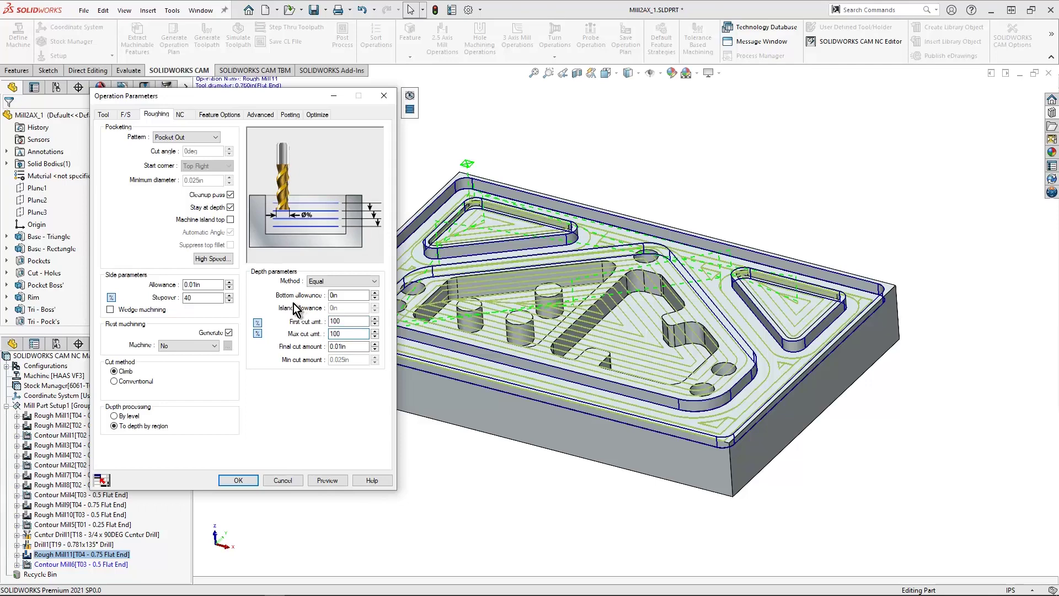
click(190, 137)
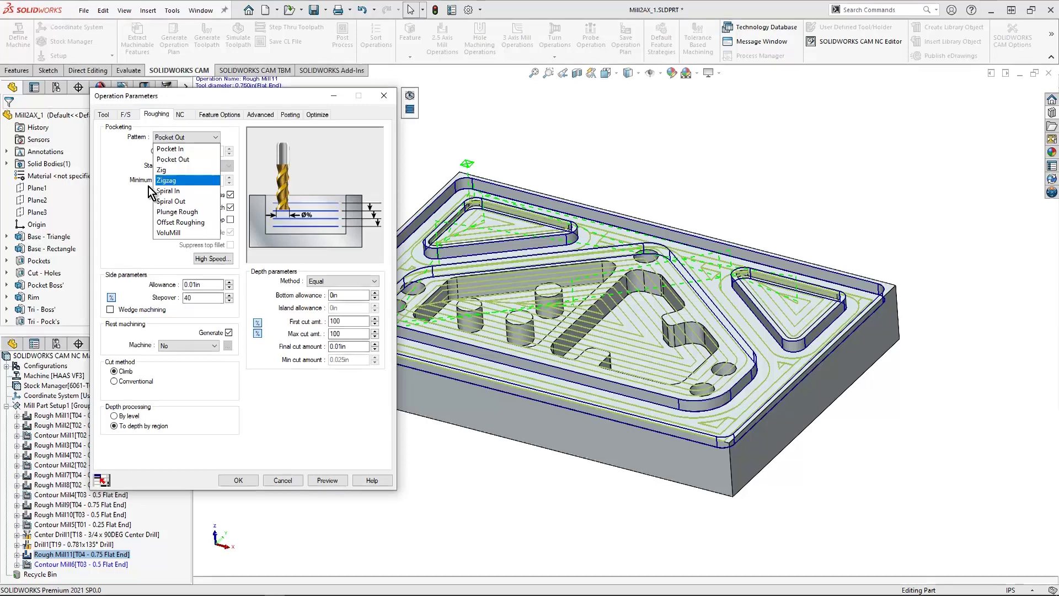
click(116, 220)
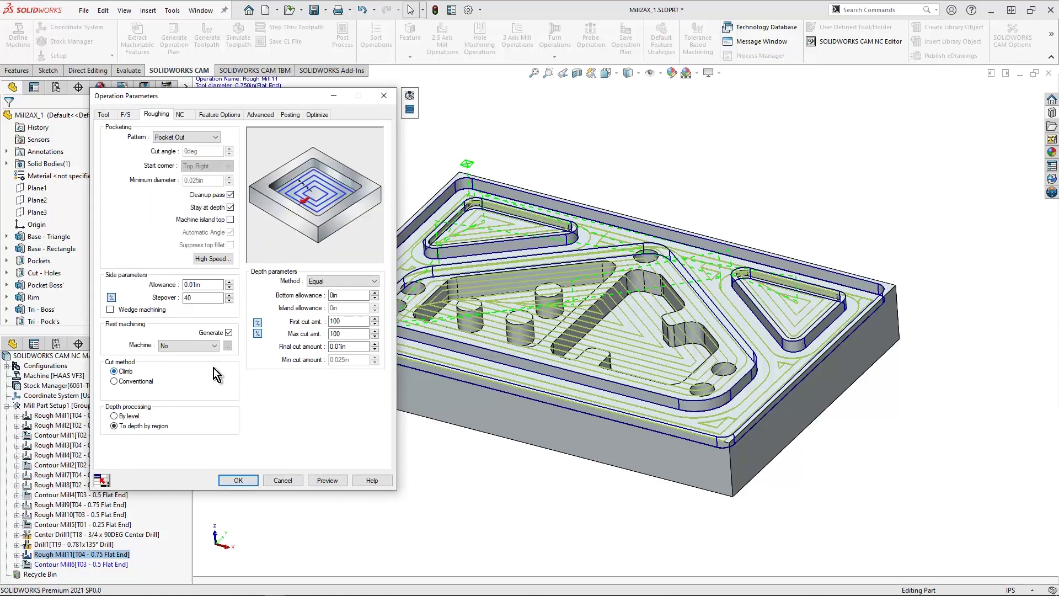
click(245, 481)
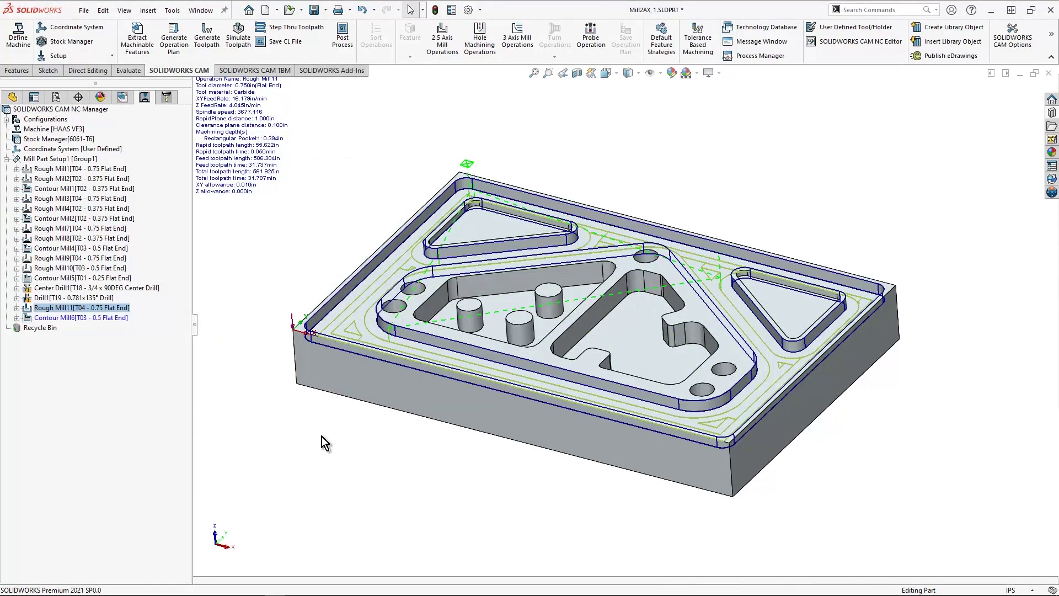
Regenerate Contour Mill6's toolpath and set its first and max cut amounts to 100.
right_click(105, 319)
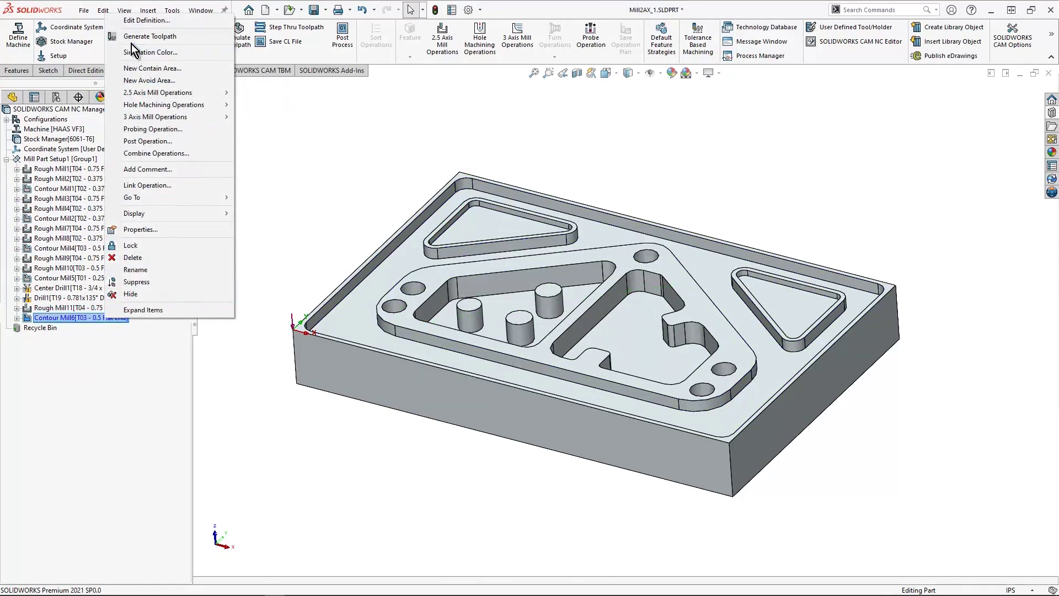
click(134, 38)
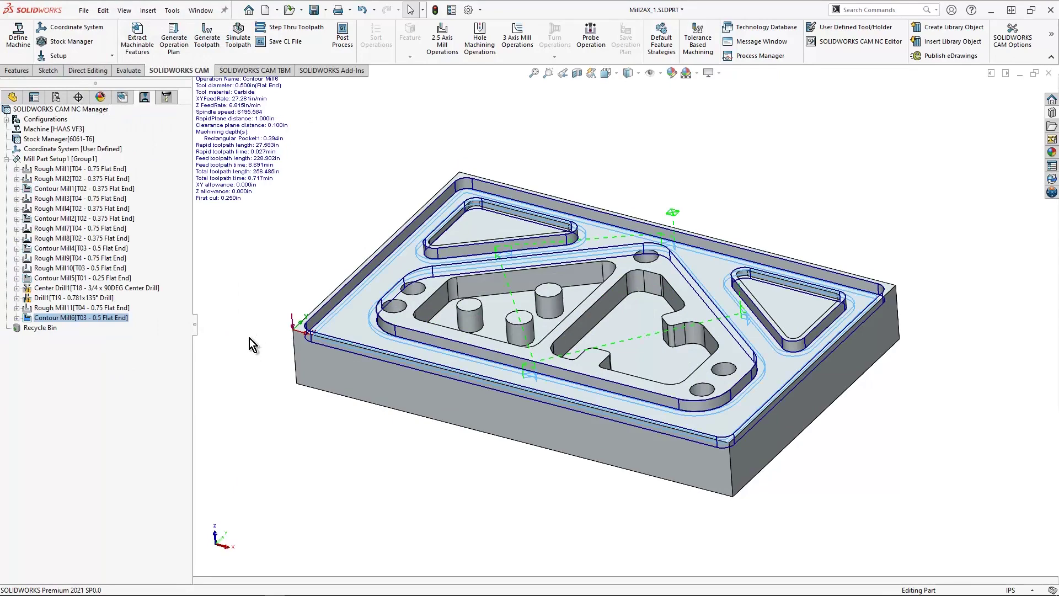
right_click(104, 319)
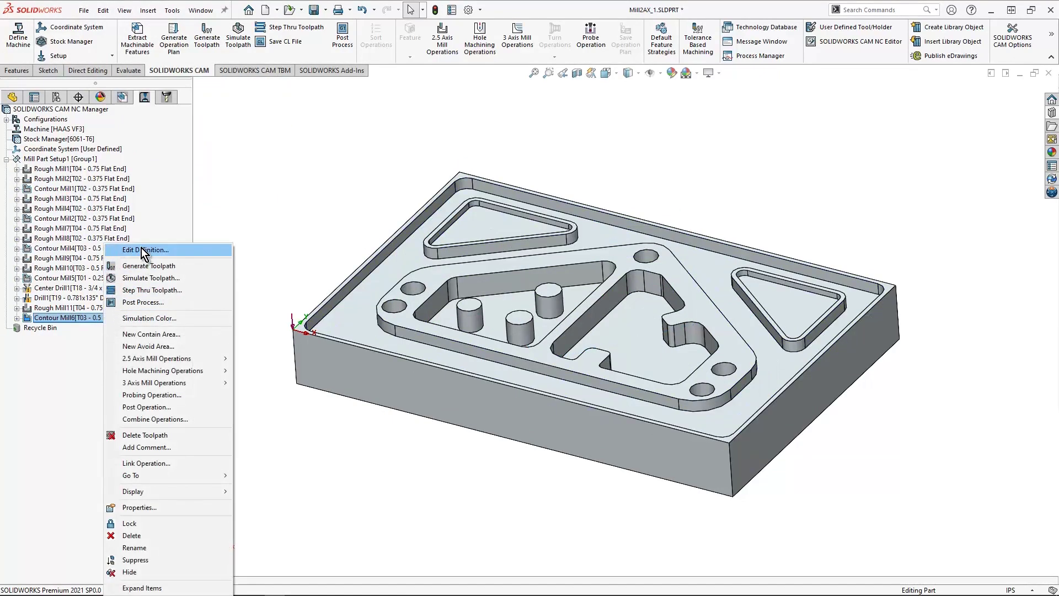
click(141, 249)
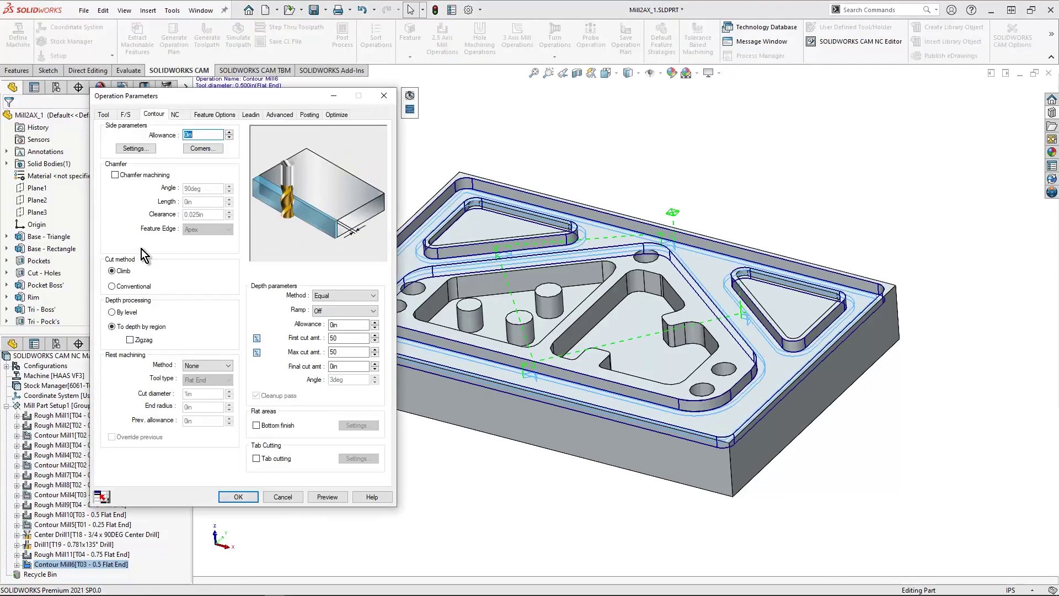
click(320, 339)
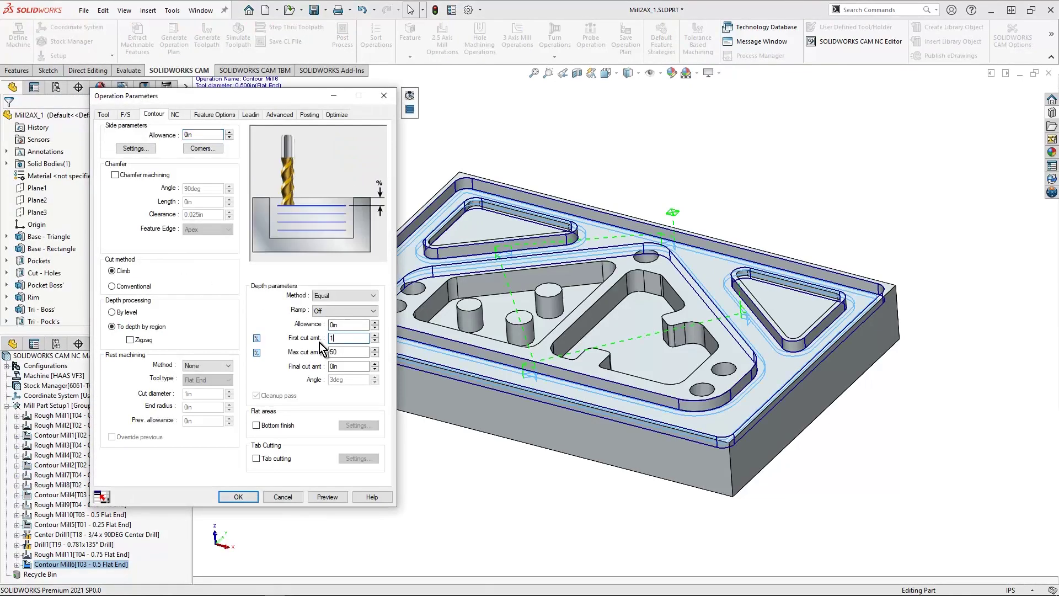
click(337, 353)
text(100)
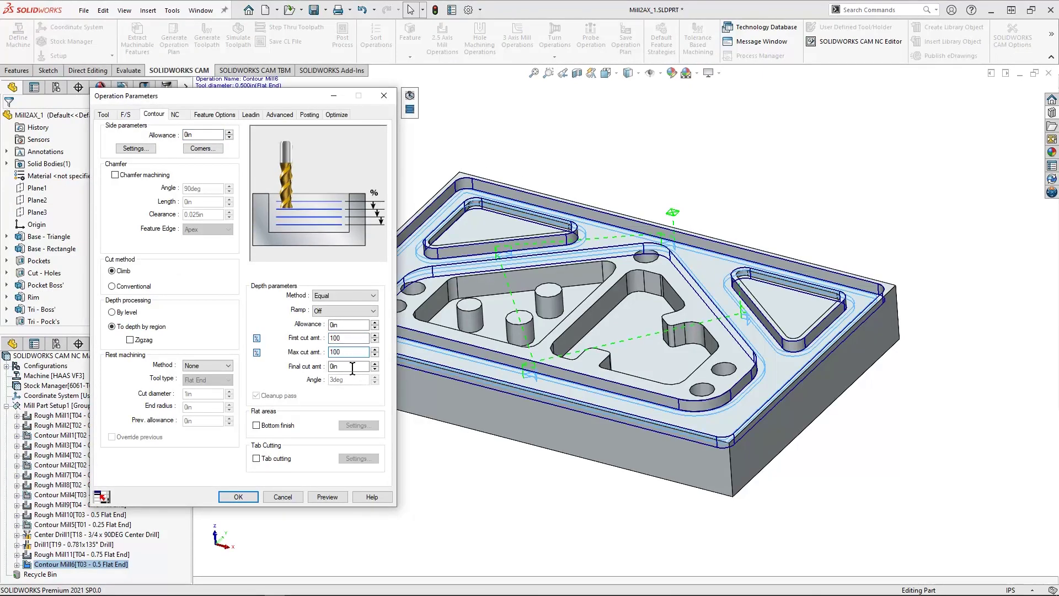
click(238, 496)
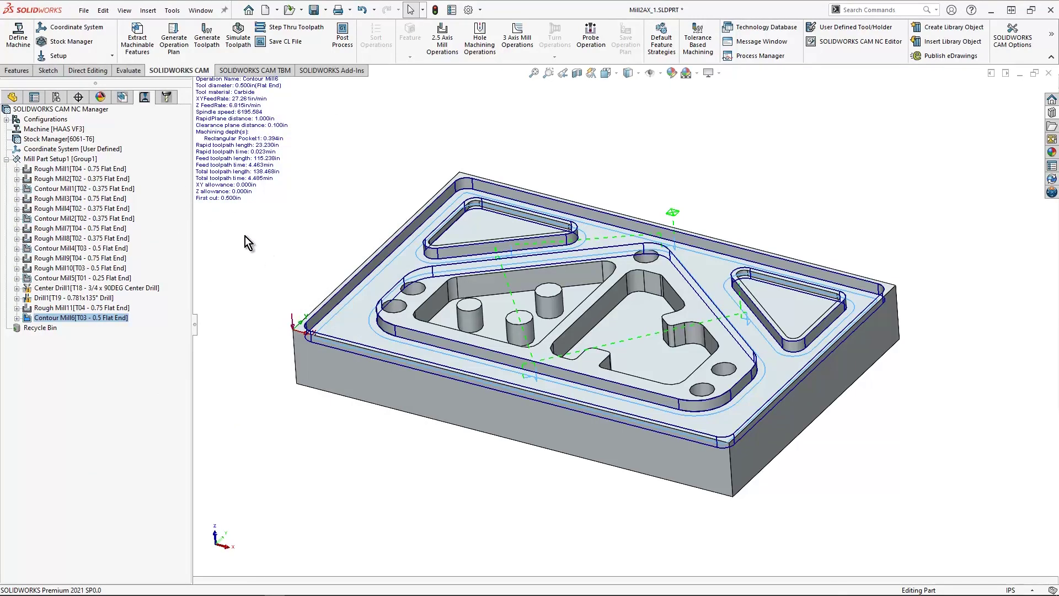
click(122, 96)
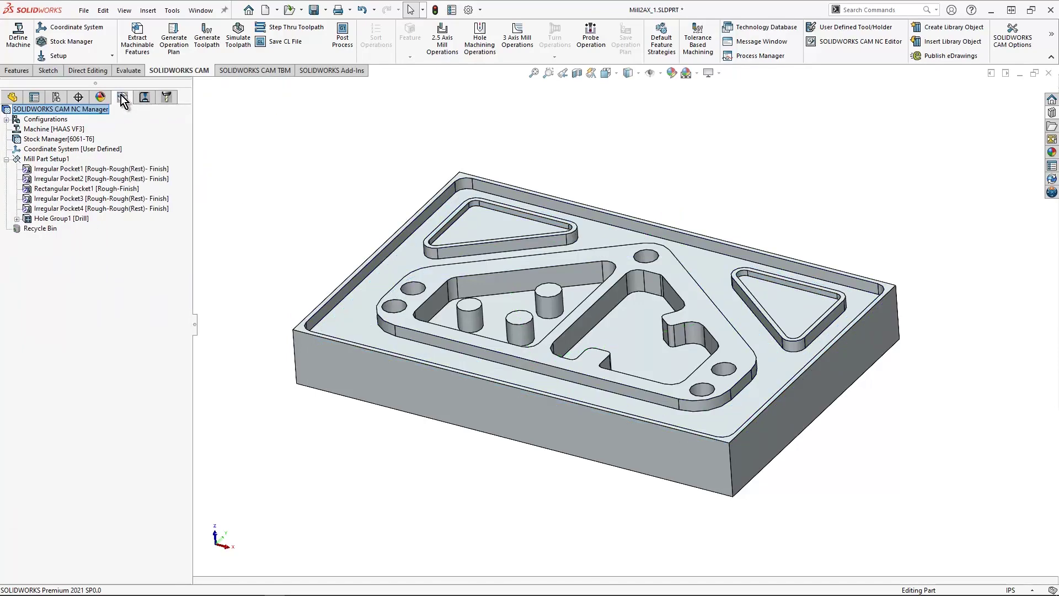
Save Rectangular Pocket1's operation plan as a new strategy named TriMech.
right_click(71, 188)
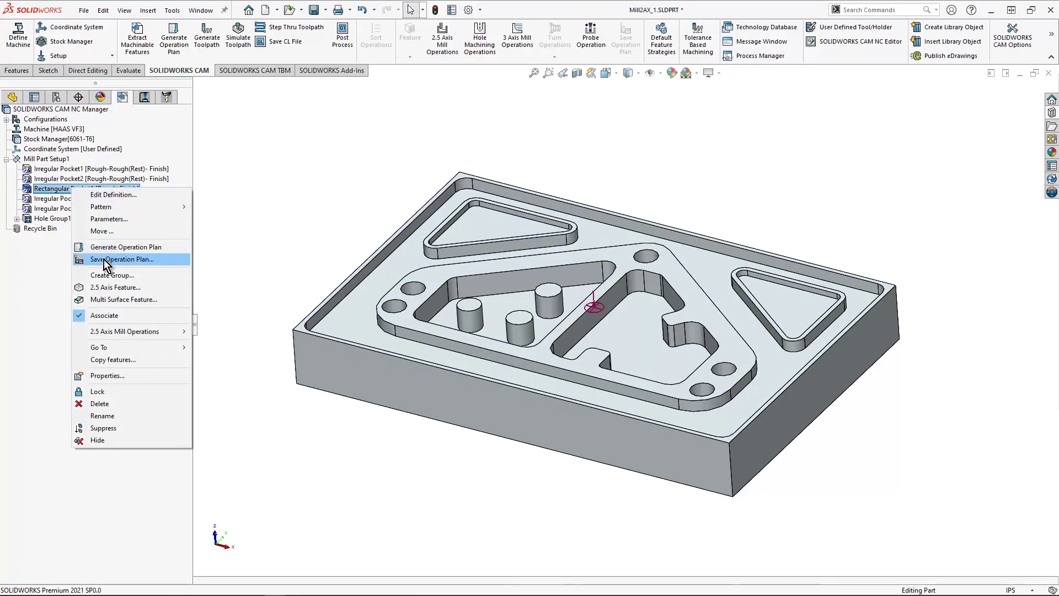
click(105, 259)
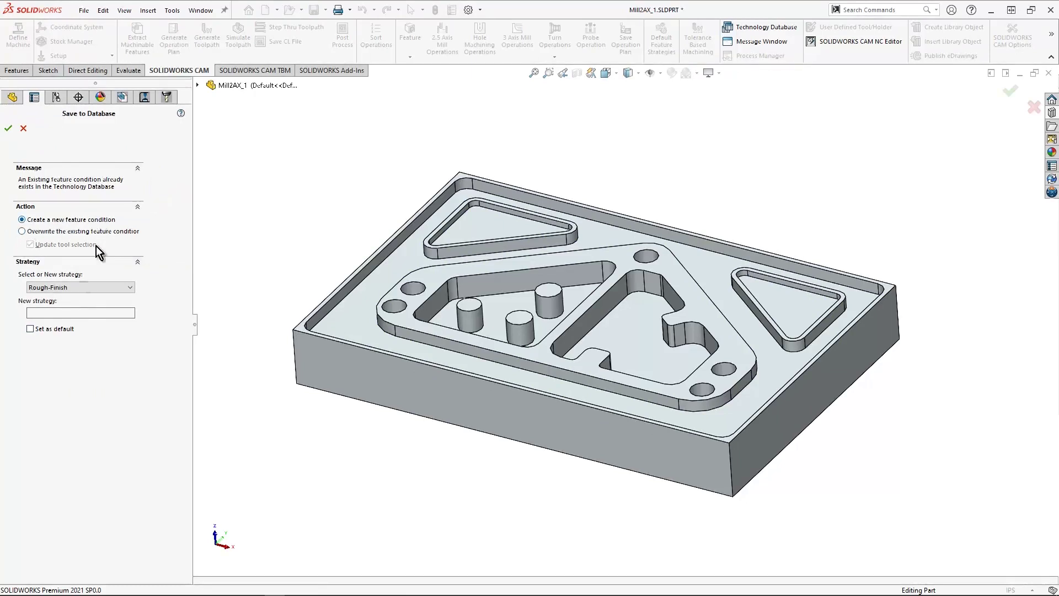
click(74, 287)
click(47, 355)
text(T)
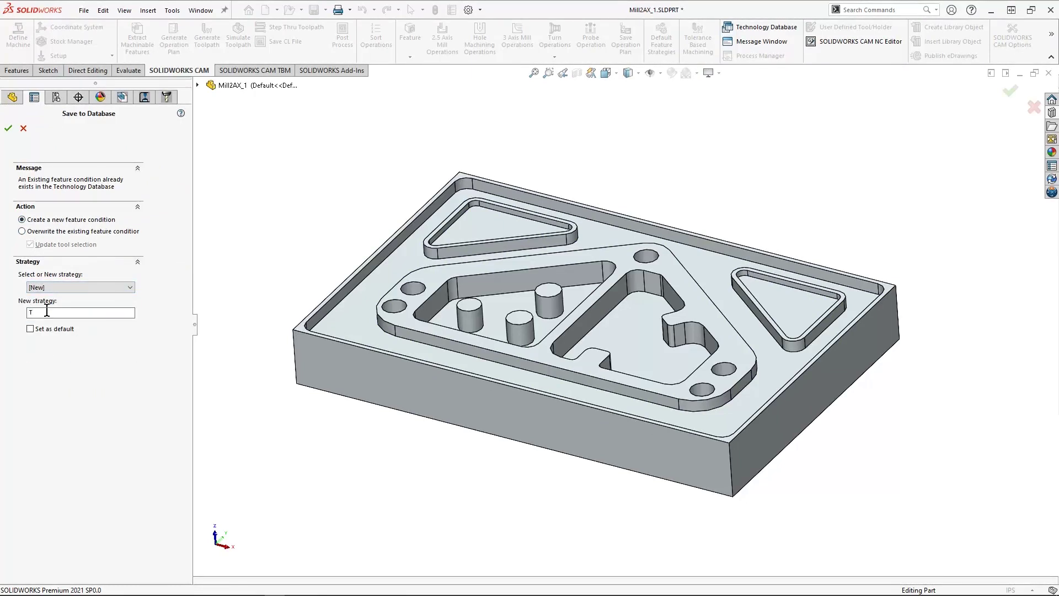
text(riMesh)
Accept the new TriMech feature condition and open Mill Features & Operations in the Technology Database.
click(8, 128)
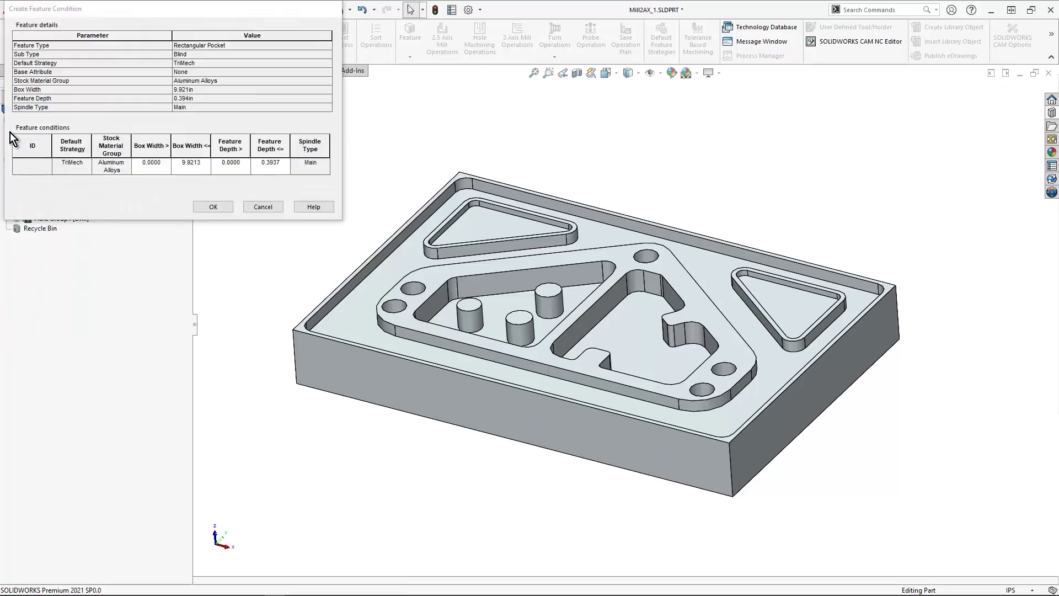
drag(140, 16, 336, 110)
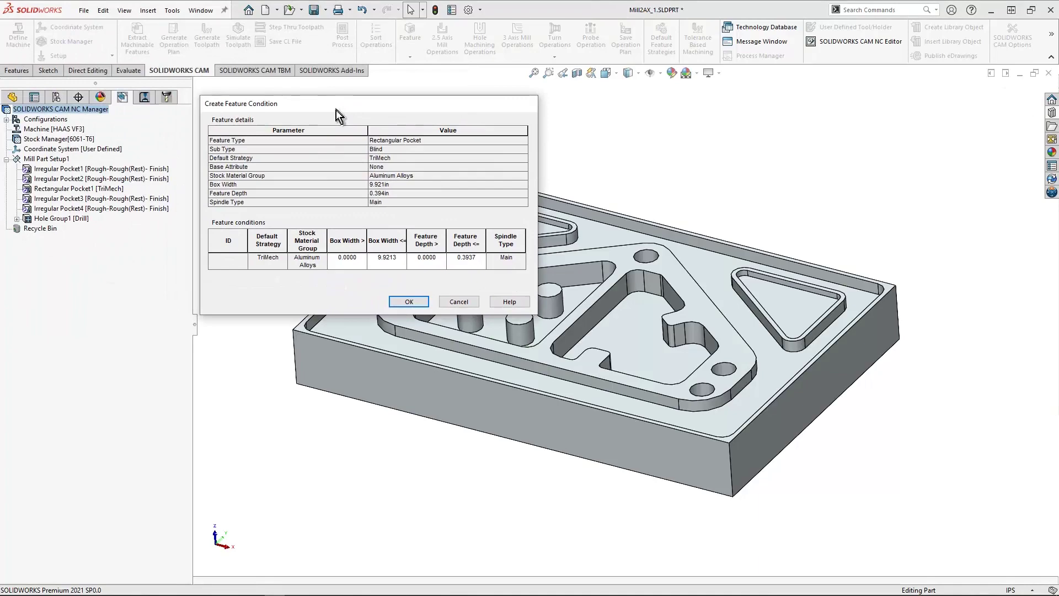
click(405, 302)
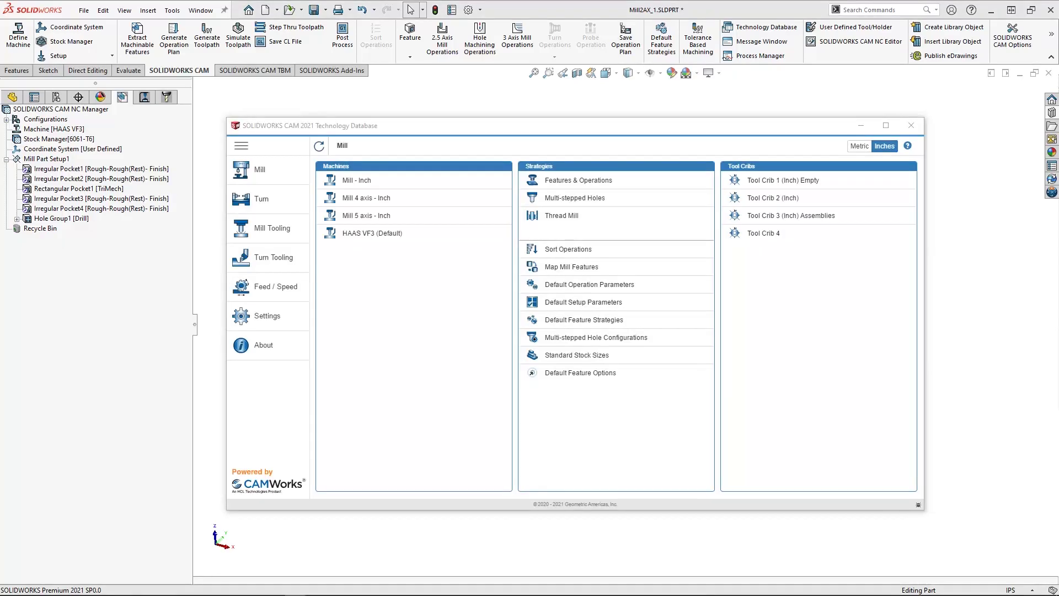
click(562, 185)
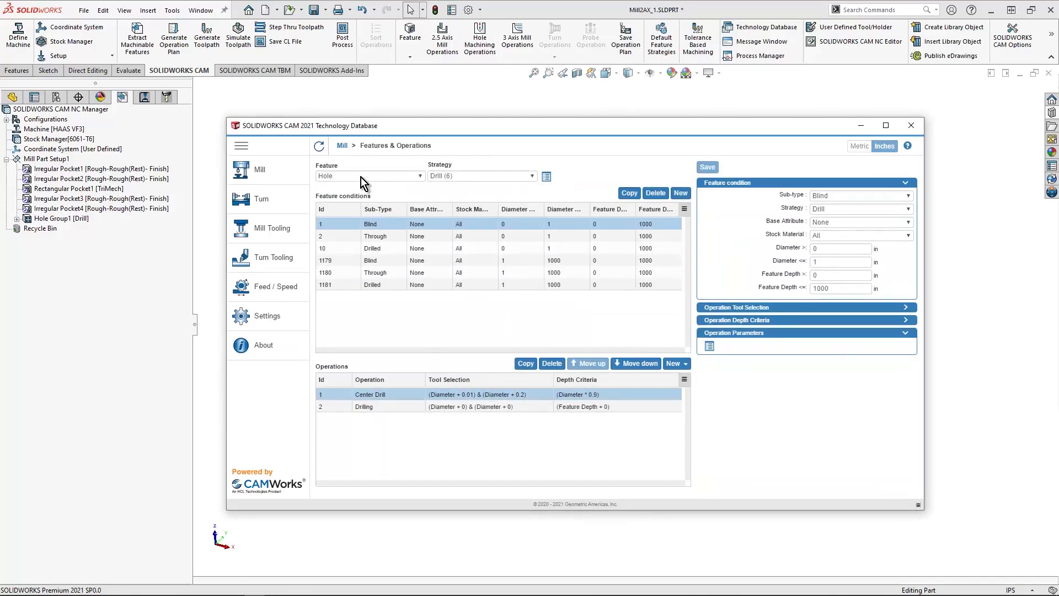
Show Rectangular Pocket in Features & Operations and confirm the TriMech entry in the strategies list.
click(360, 177)
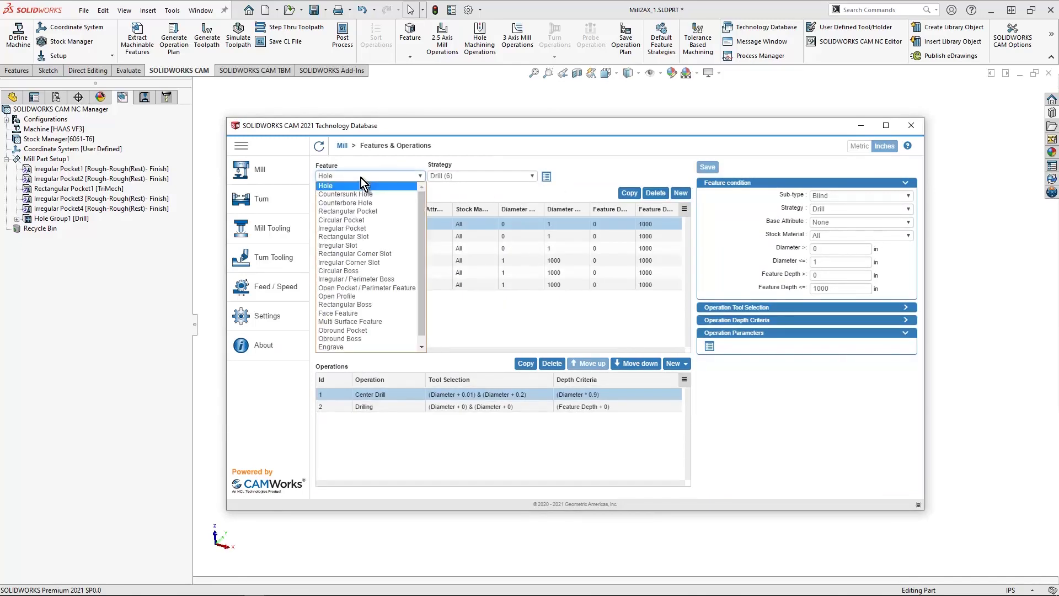
click(359, 212)
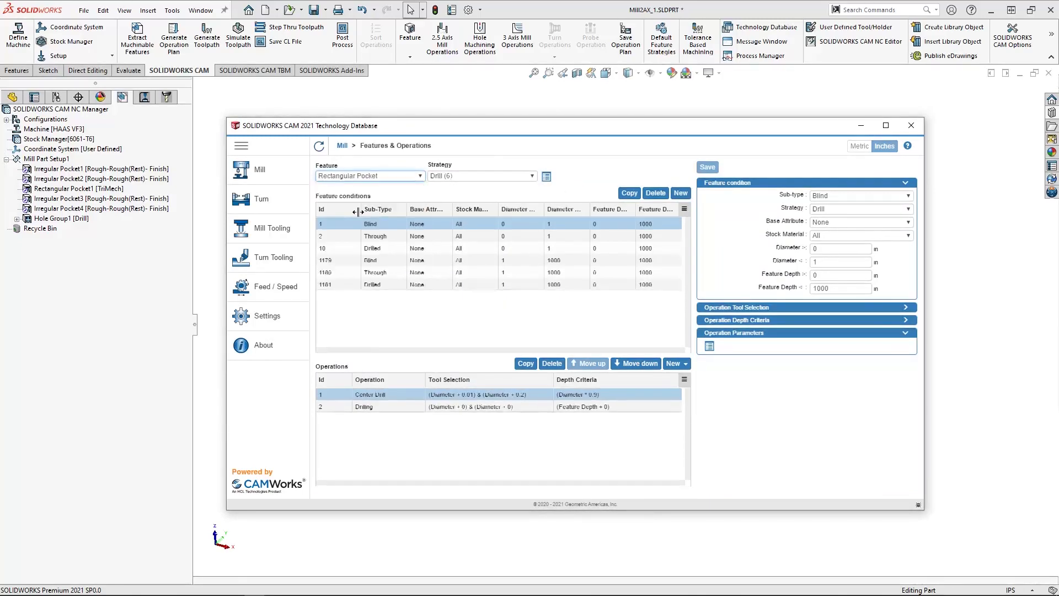
click(484, 175)
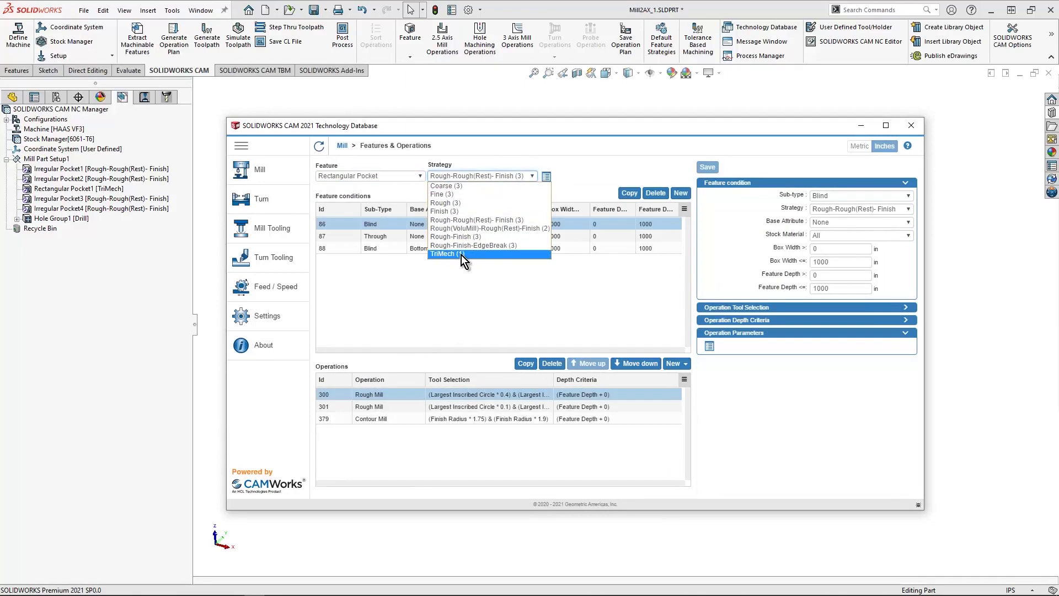
click(533, 176)
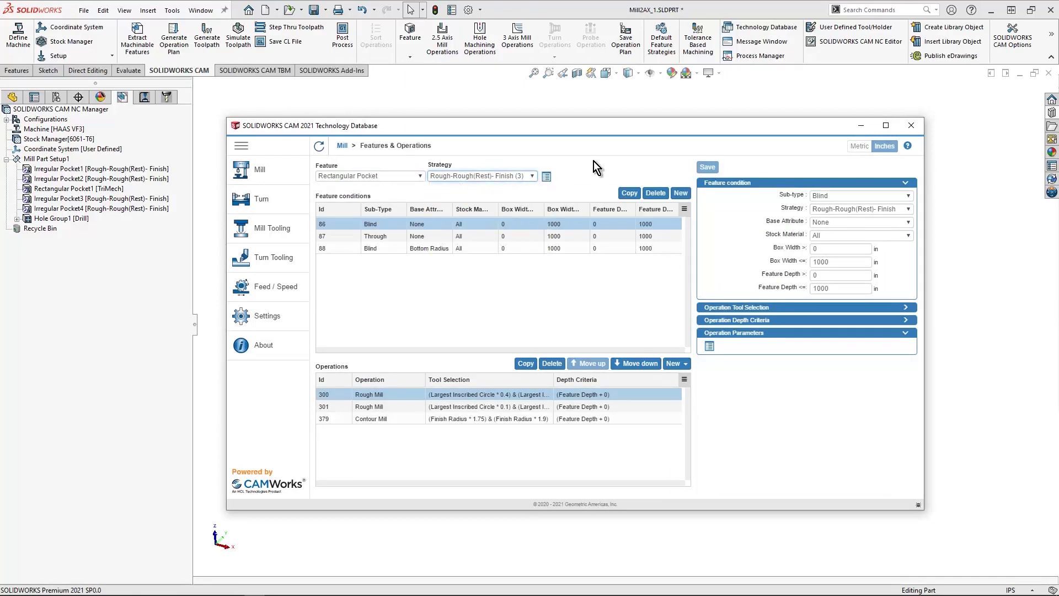
click(546, 176)
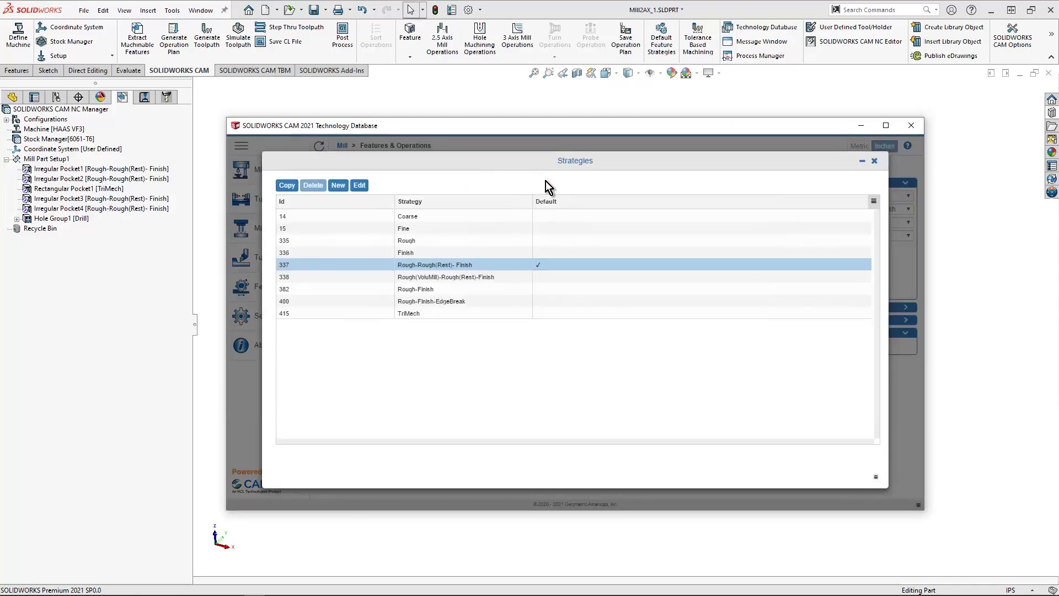
click(316, 313)
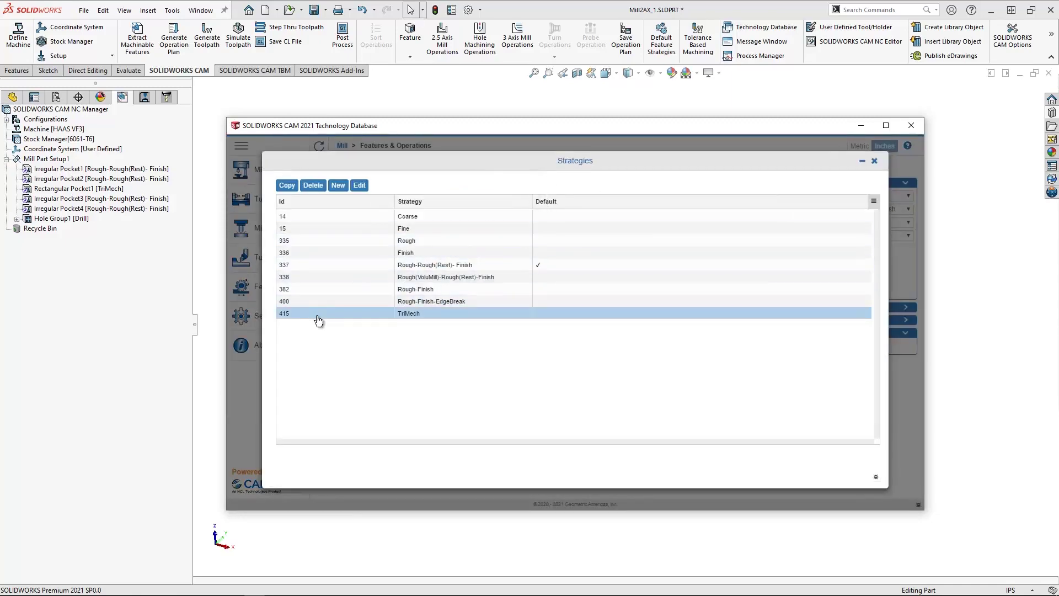
click(361, 186)
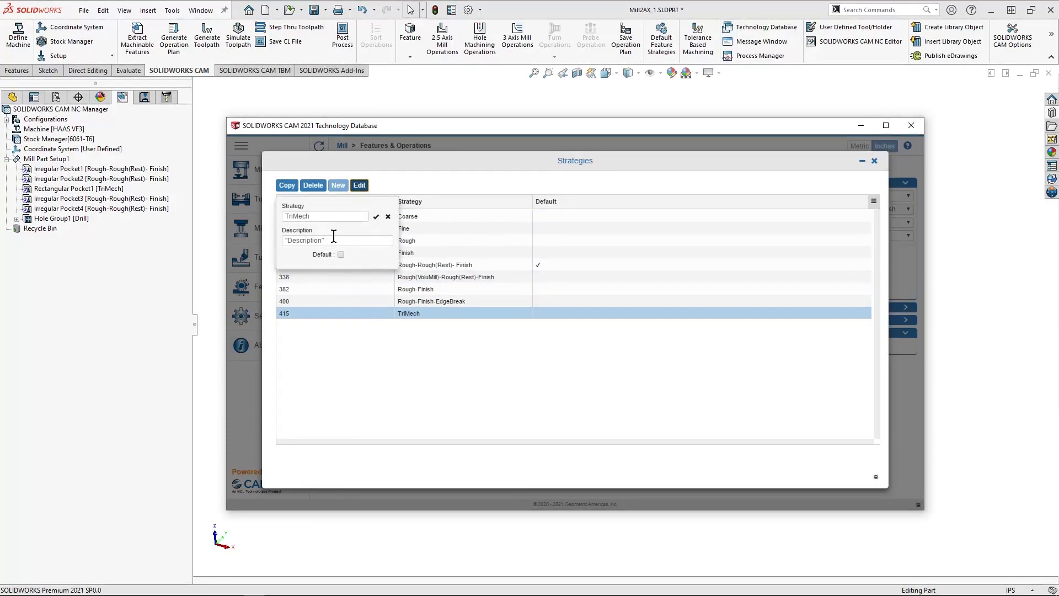
click(376, 216)
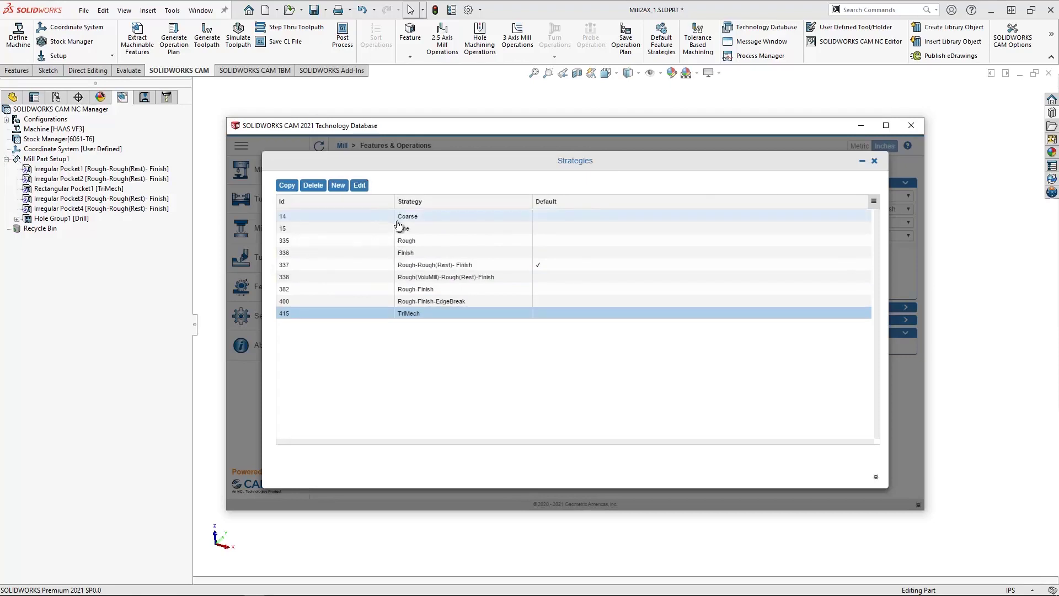
click(874, 161)
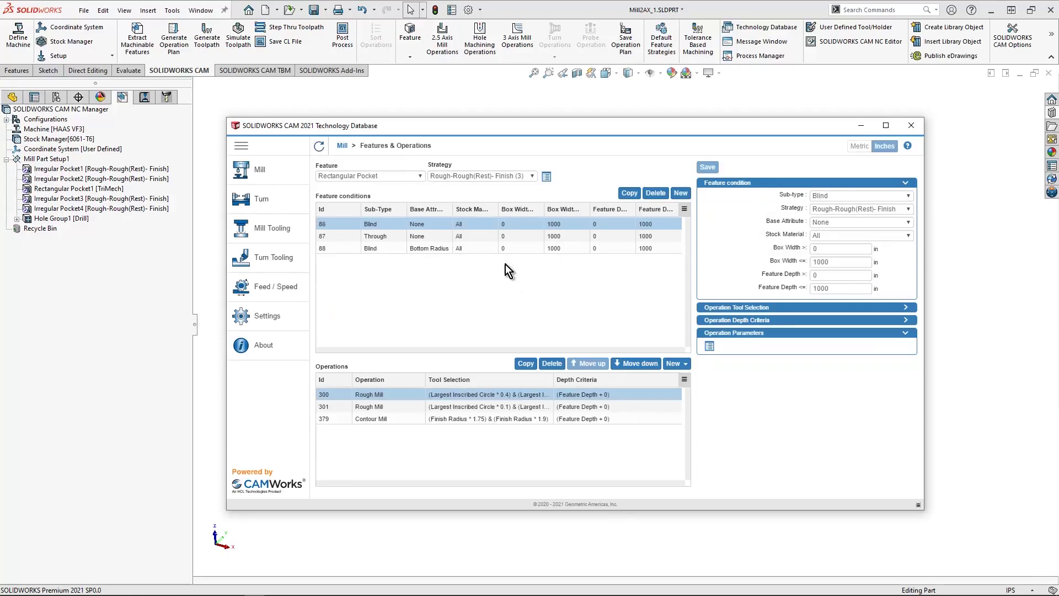
Select the TriMech strategy, keep the Blind sub-type, and apply it to all stock materials.
click(499, 175)
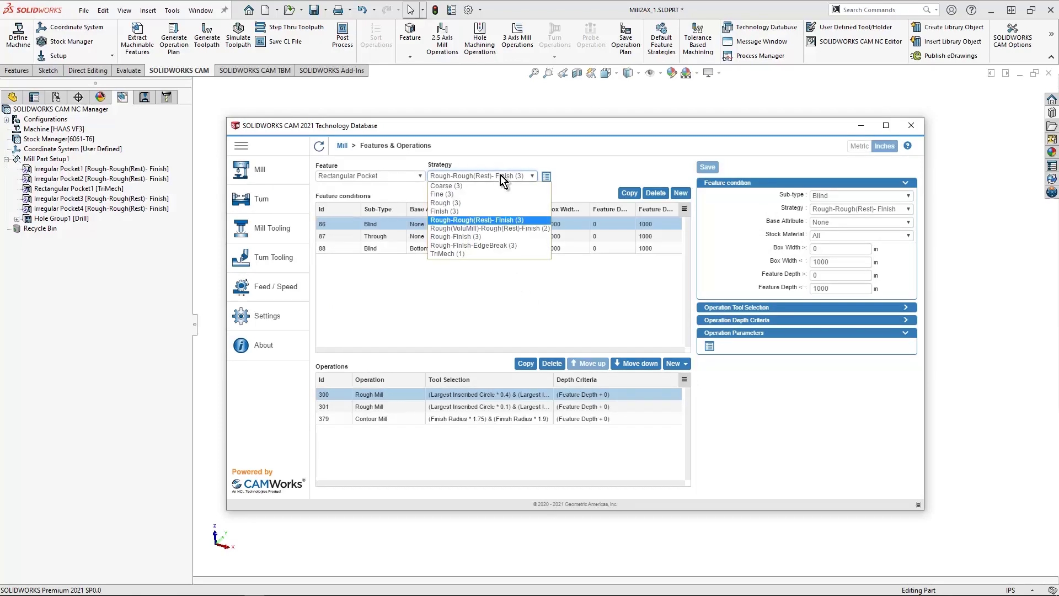
click(460, 253)
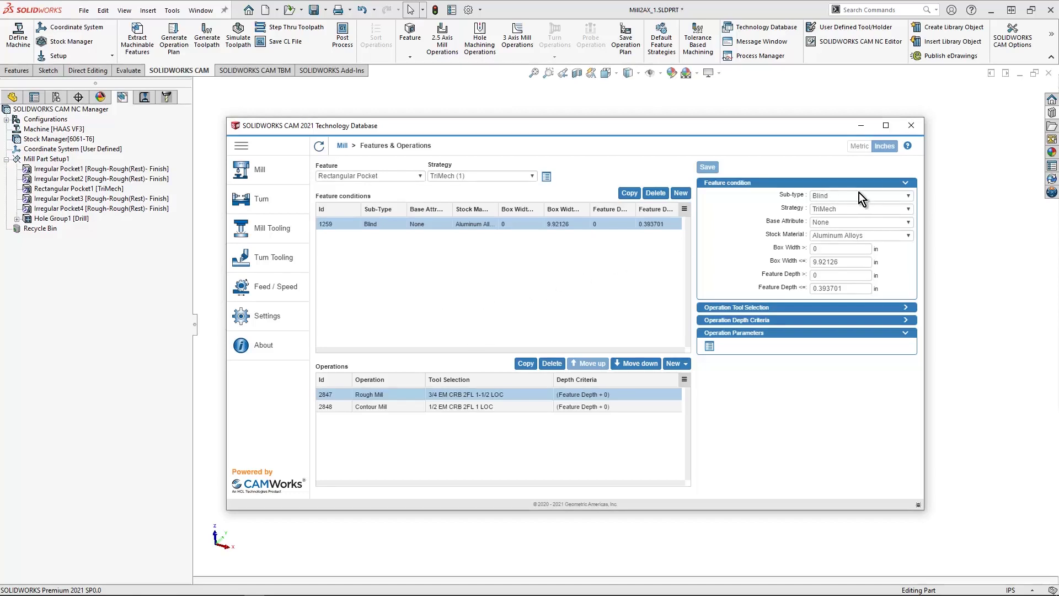
click(842, 196)
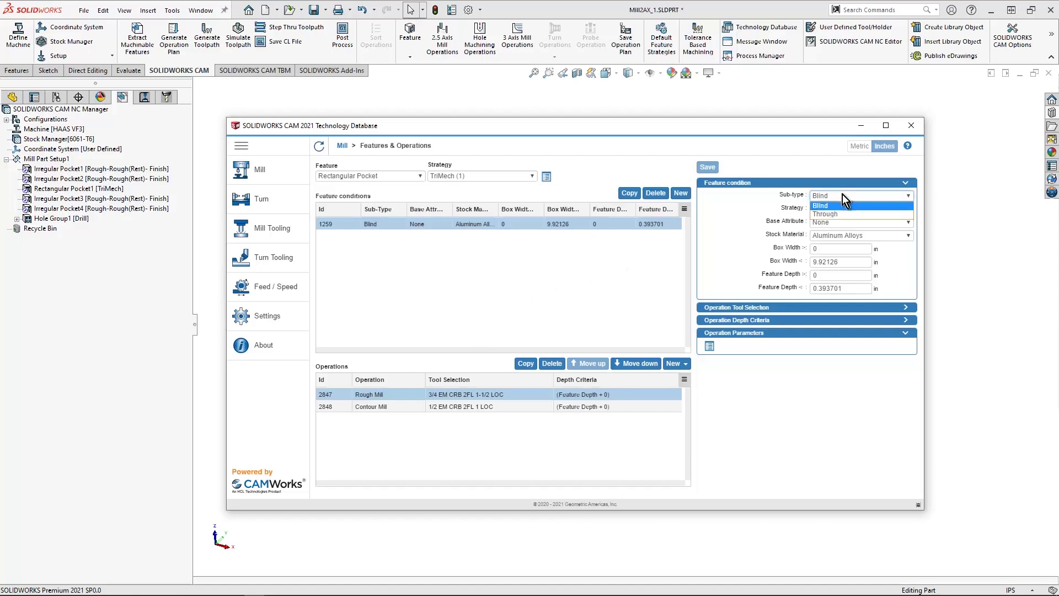
click(753, 221)
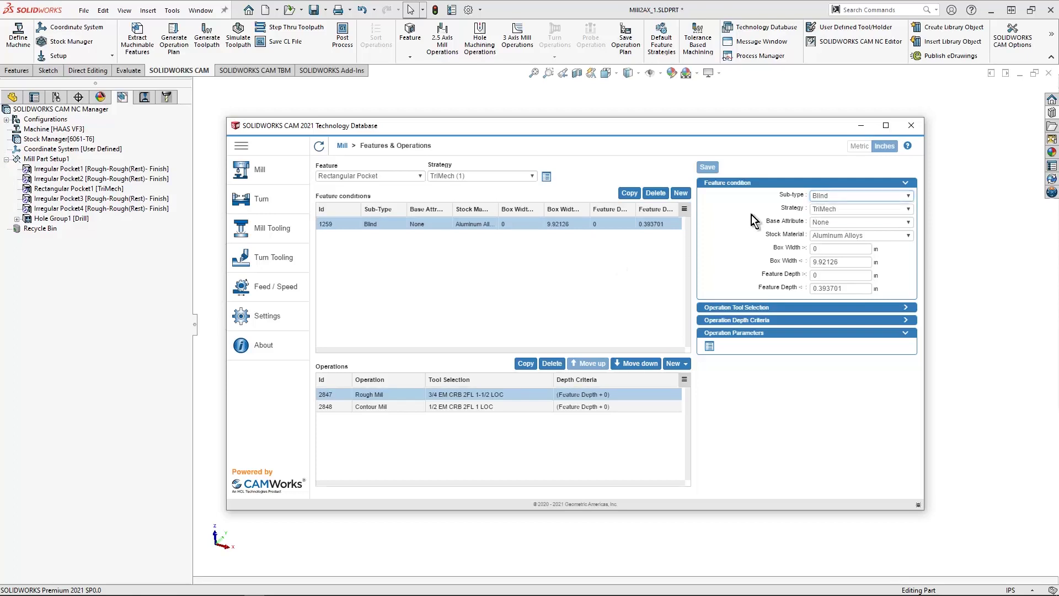
click(858, 241)
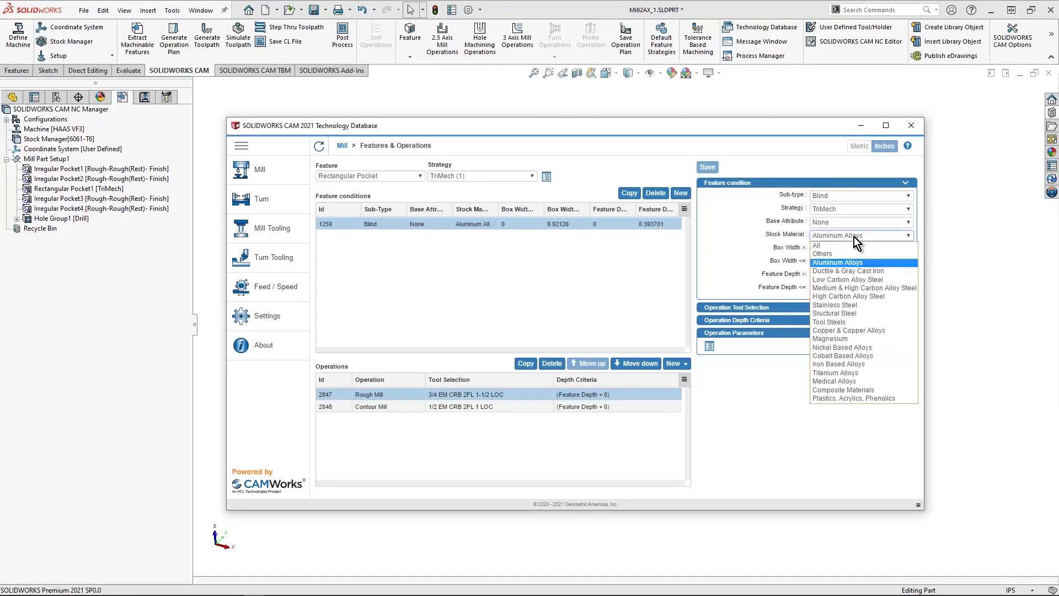
click(829, 245)
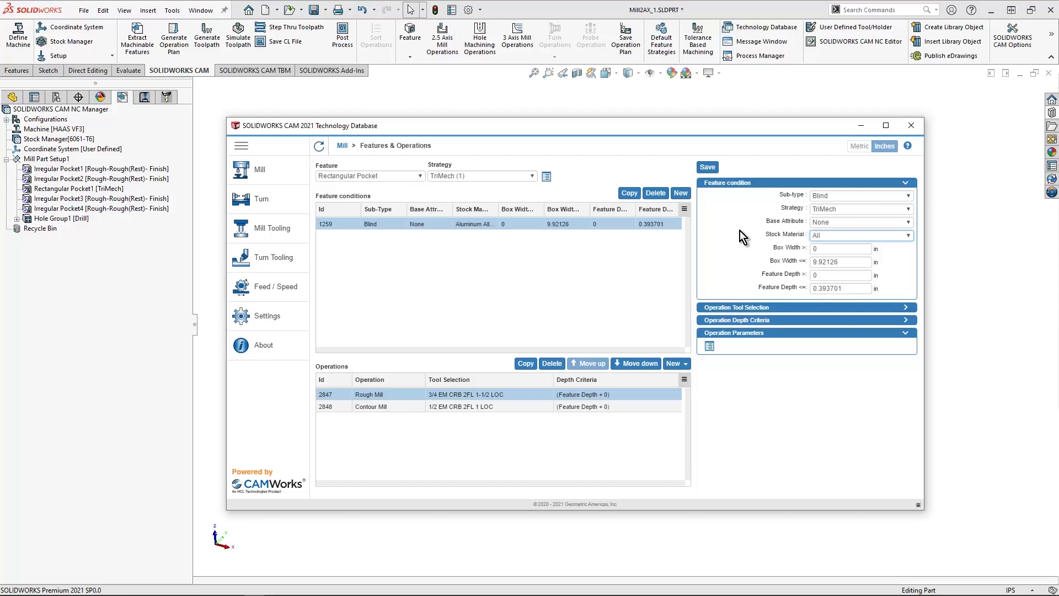
Set Box Width and Feature Depth limits to 1000 and save the condition.
drag(858, 262, 781, 257)
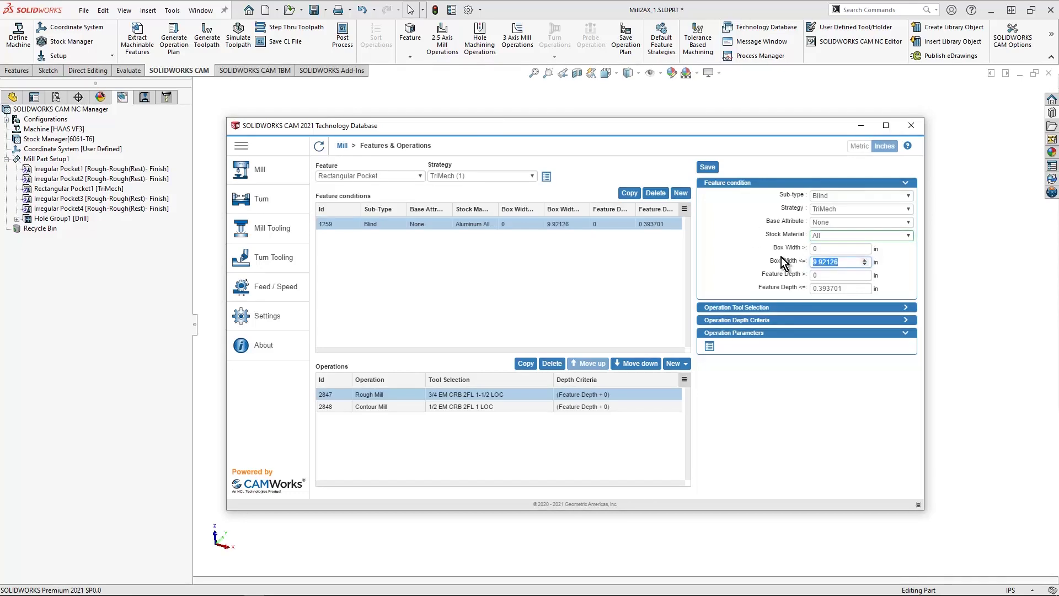
text(1000)
drag(832, 288, 770, 280)
text(1)
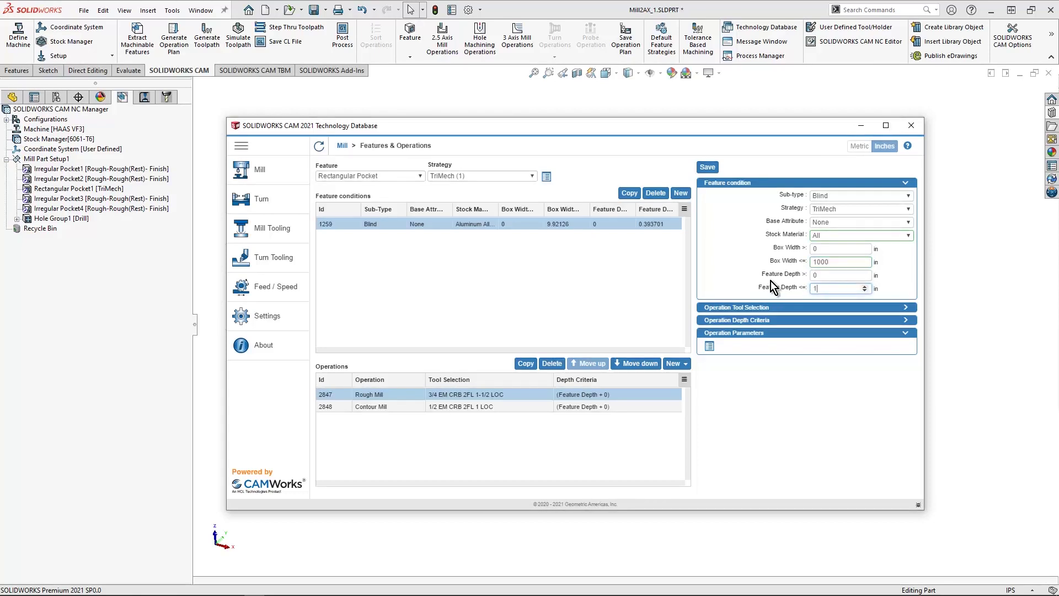
text(000)
click(705, 168)
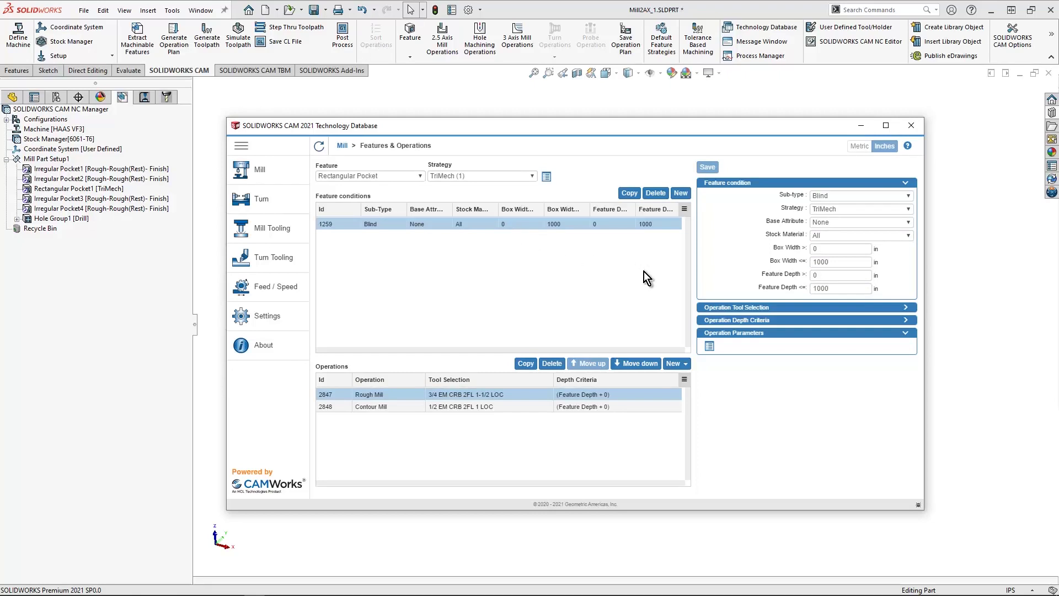
Switch Rough Mill tool selection to Use Expression, first trying Largest Inscribed Circle multiplied.
click(733, 307)
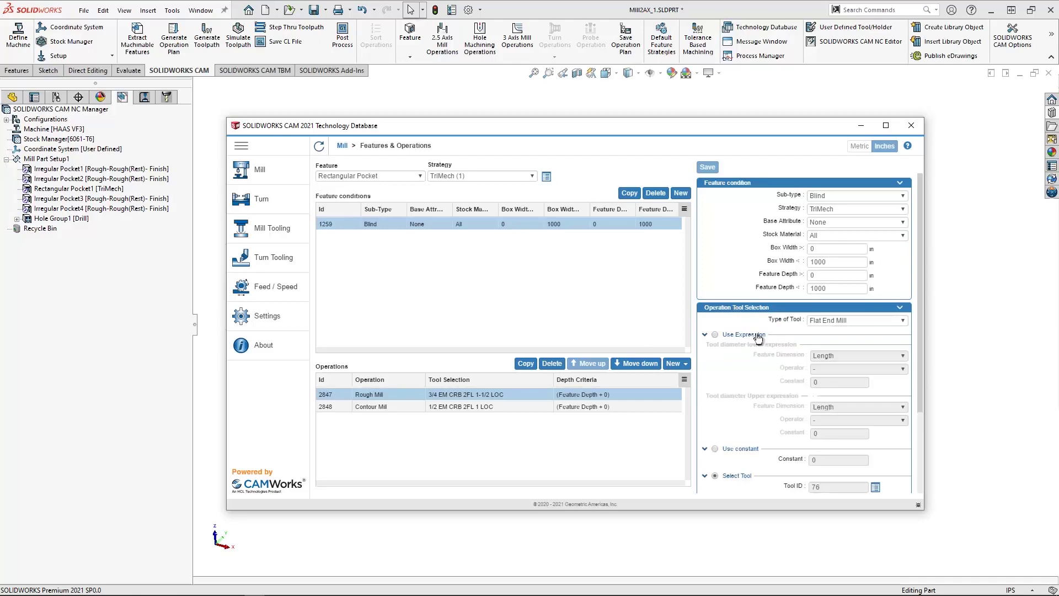
scroll(763, 372, down, 3)
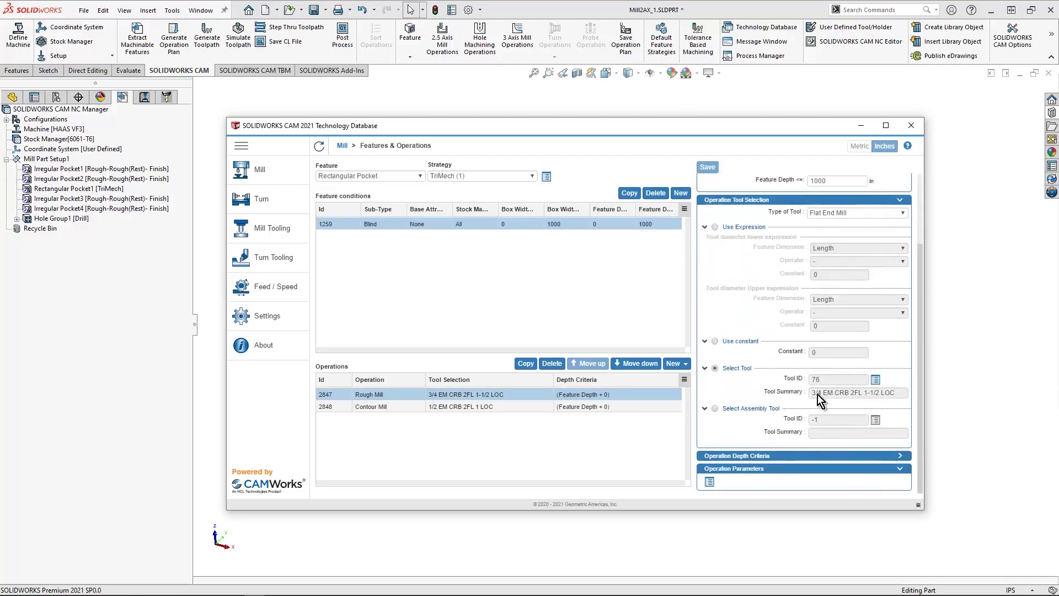
scroll(740, 307, up, 2)
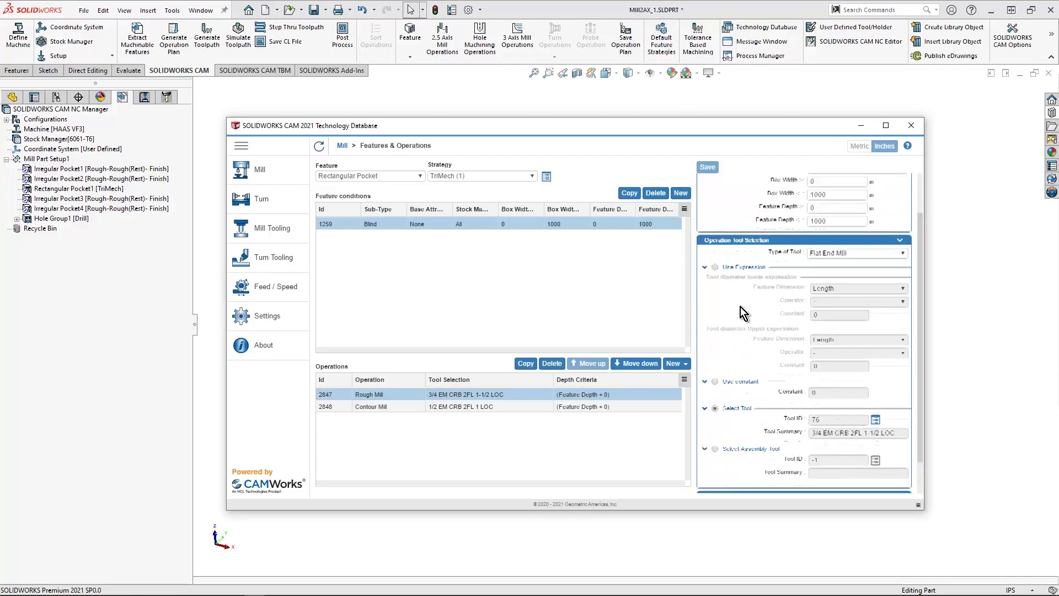
click(714, 282)
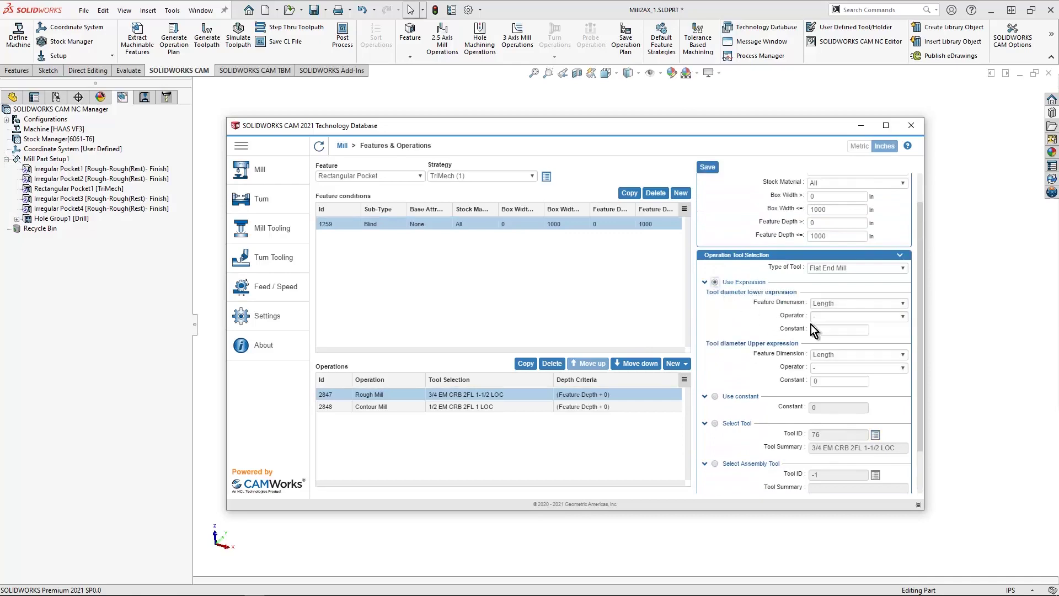
click(842, 303)
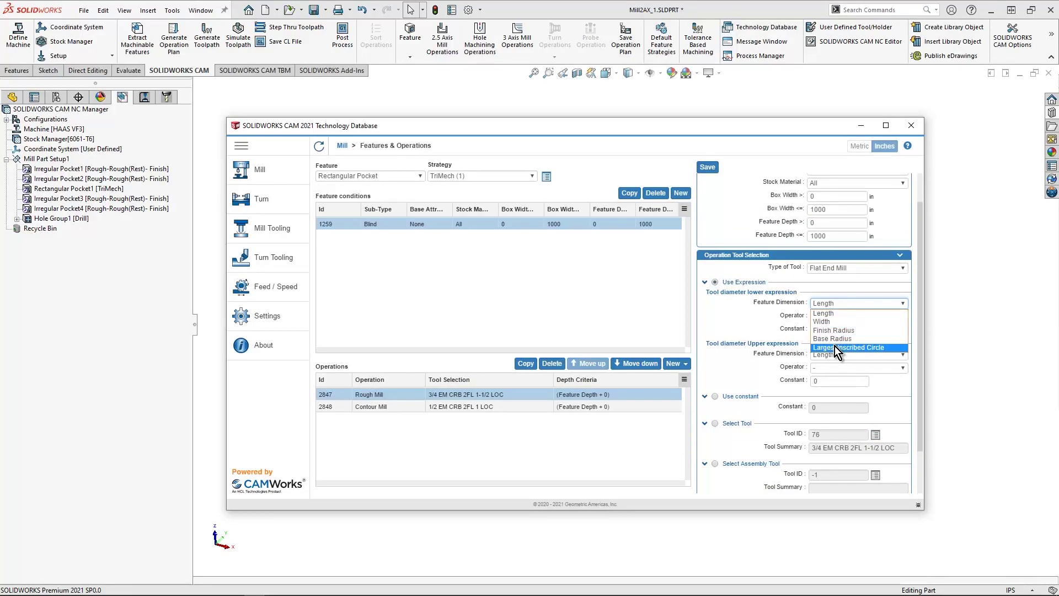
click(835, 347)
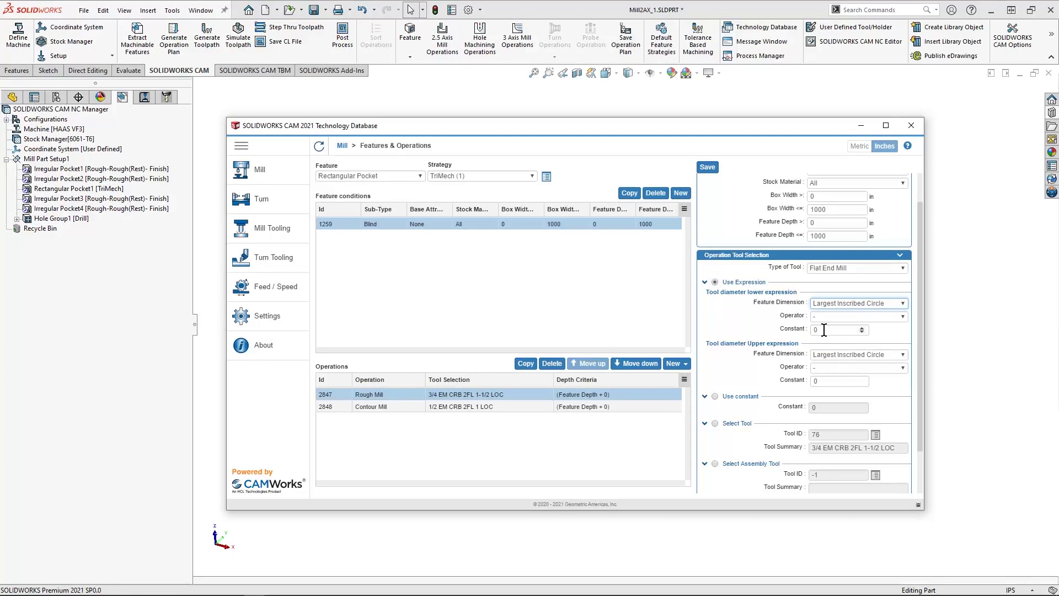
click(835, 318)
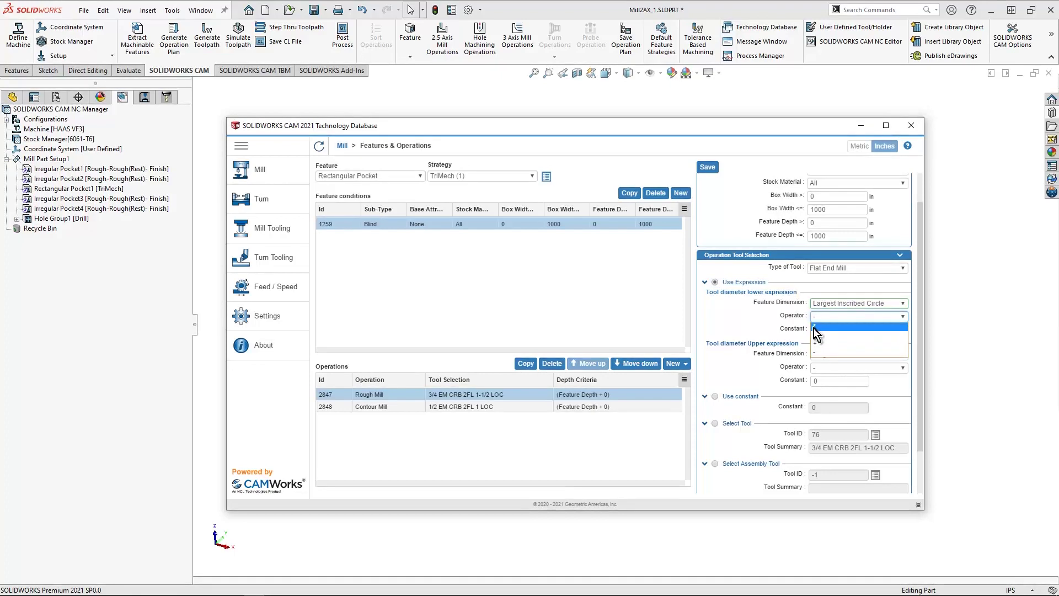
click(814, 327)
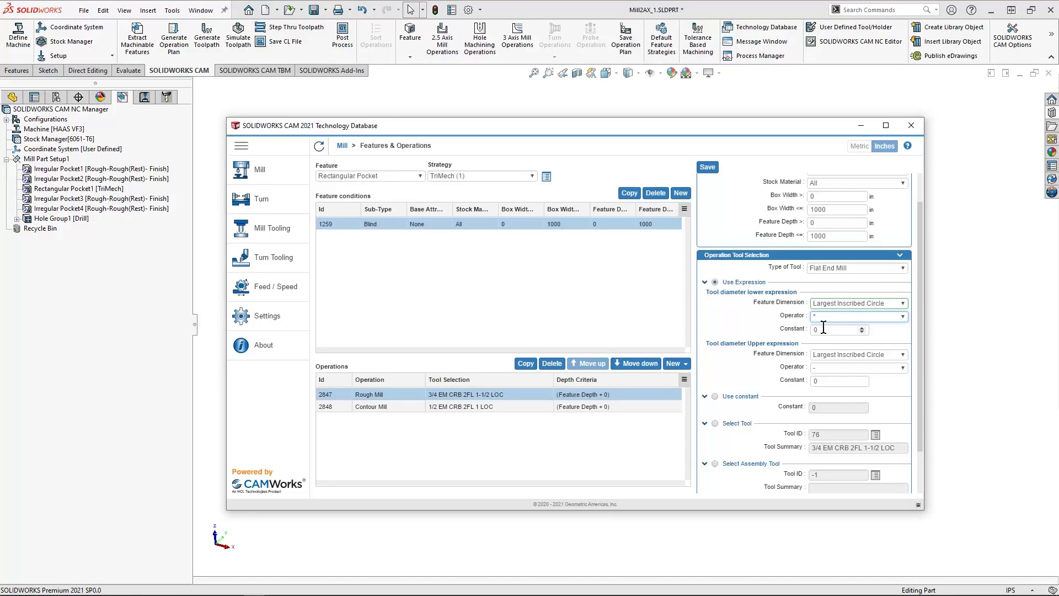
Set the lower tool expression to Length minus, then show Operation Depth Criteria.
click(830, 303)
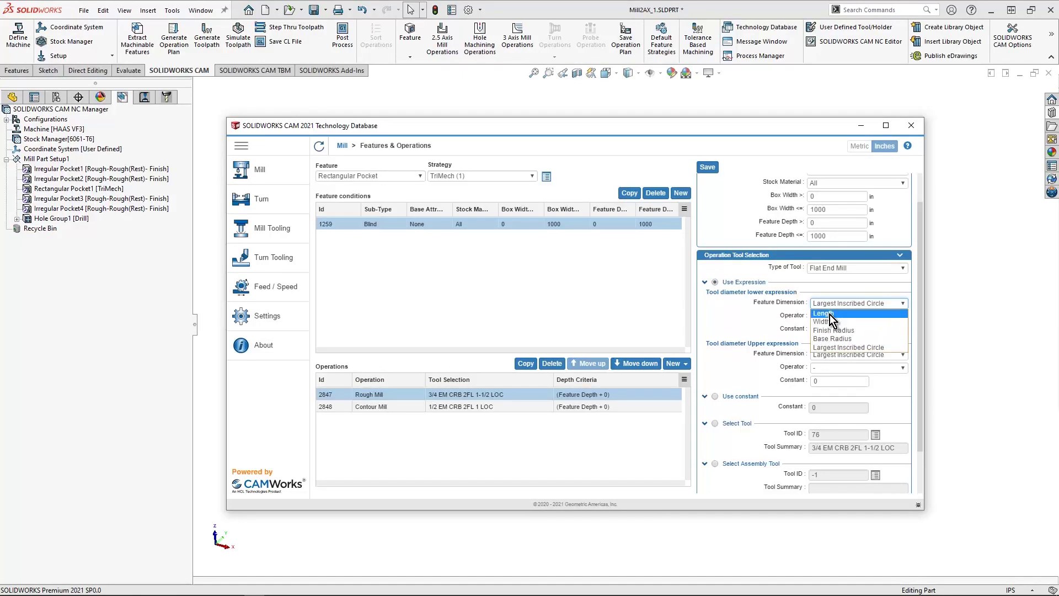
click(829, 314)
click(832, 316)
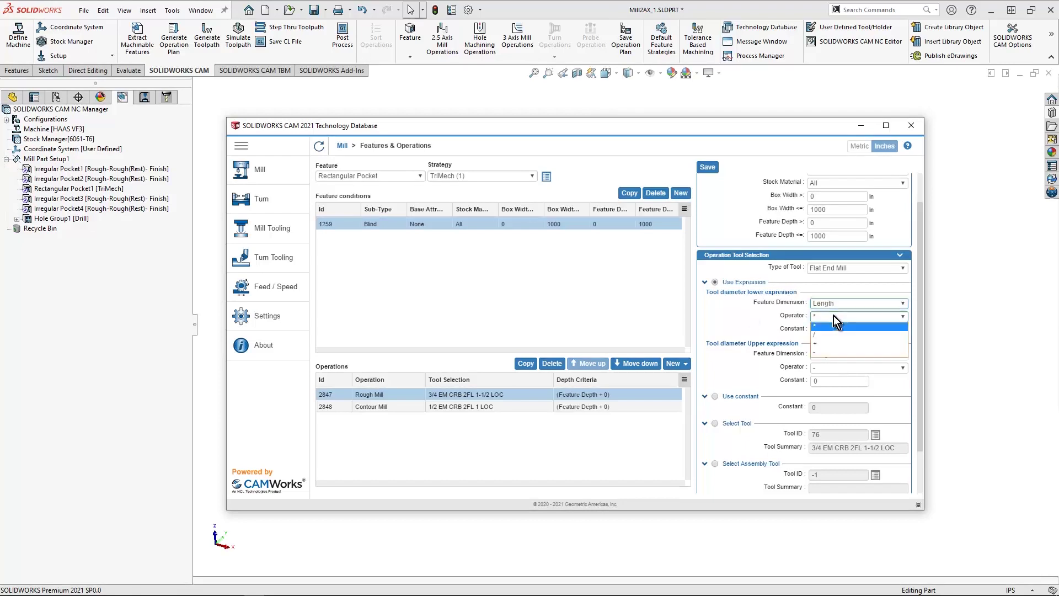
click(816, 352)
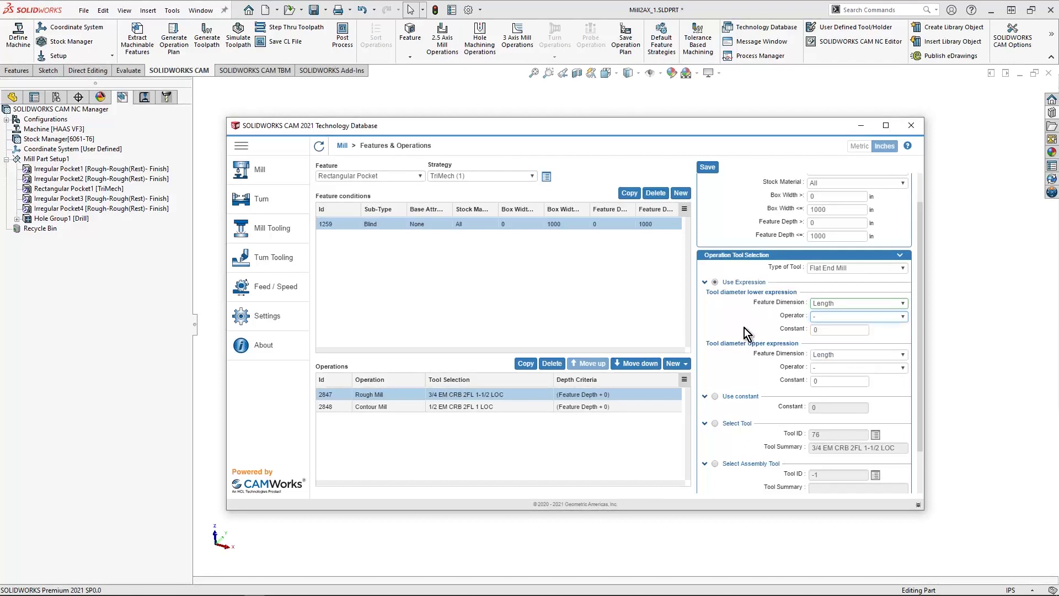
click(847, 317)
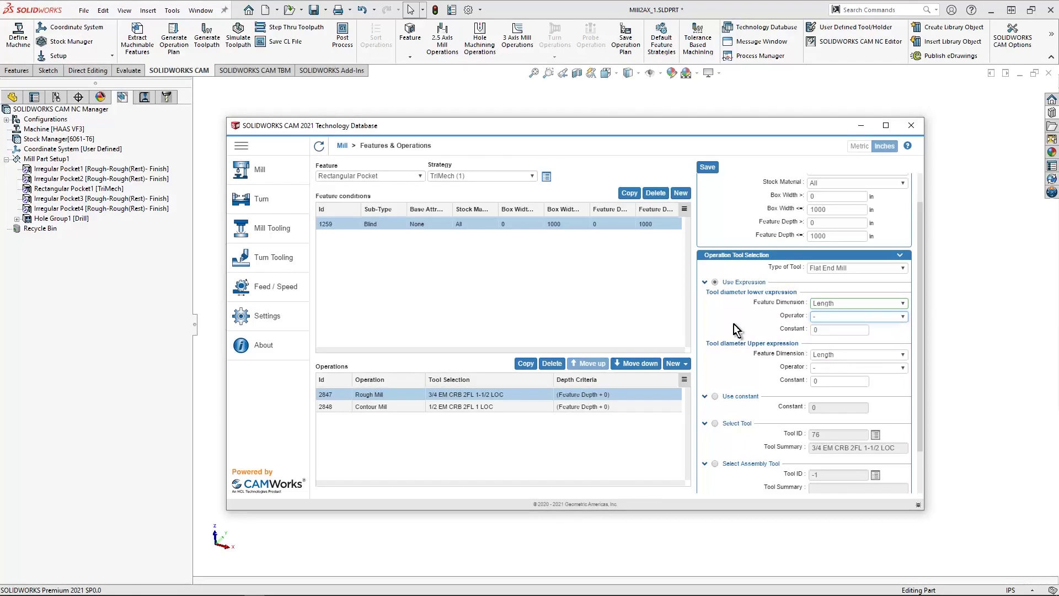
scroll(736, 330, down, 2)
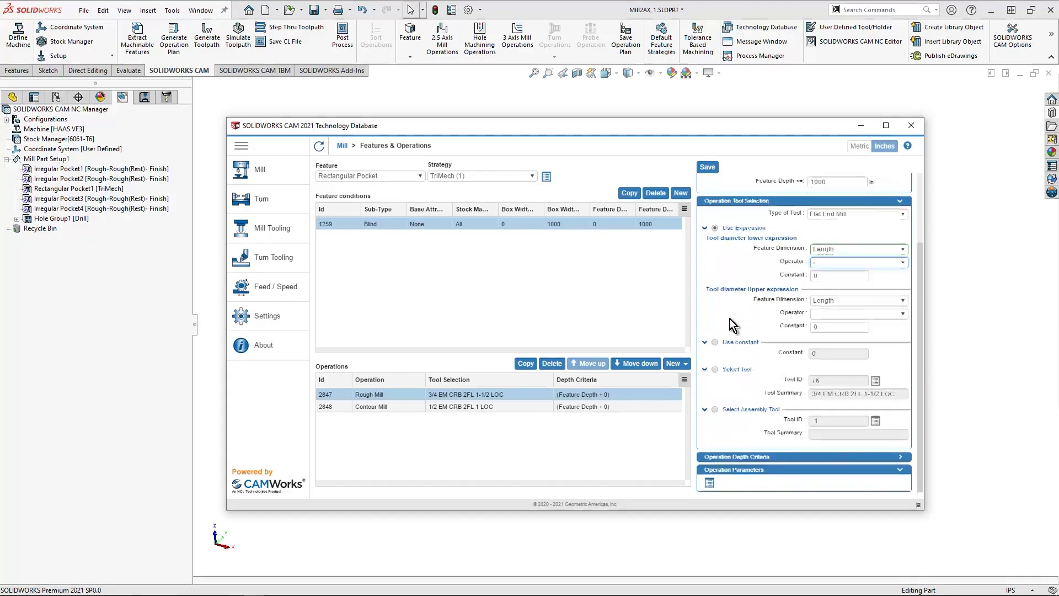
click(750, 457)
Open the Operation Parameters for Rough Mill 2847 to view its feeds and speeds.
scroll(747, 352, down, 4)
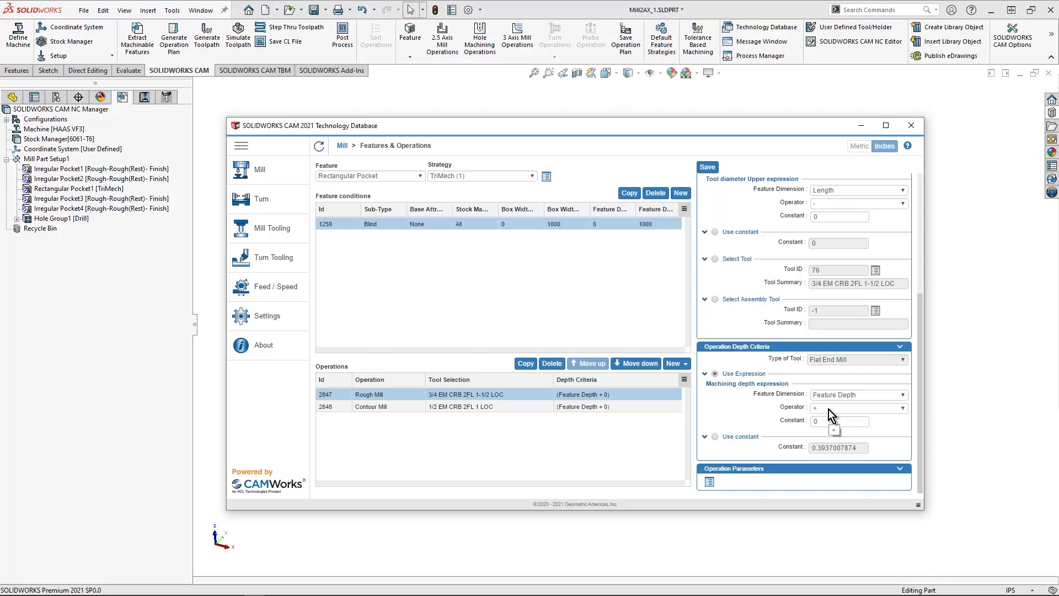
click(710, 482)
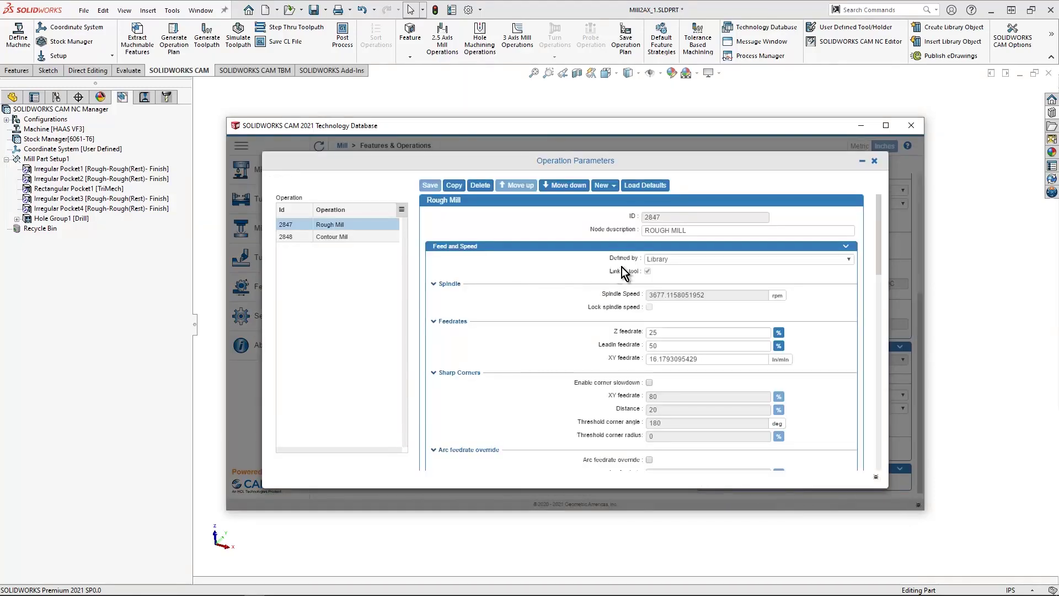
Review Rough Mill roughing parameters: Pocket Out pattern, Top Right start corner, Pecking cycle.
scroll(509, 258, down, 1)
scroll(509, 259, down, 5)
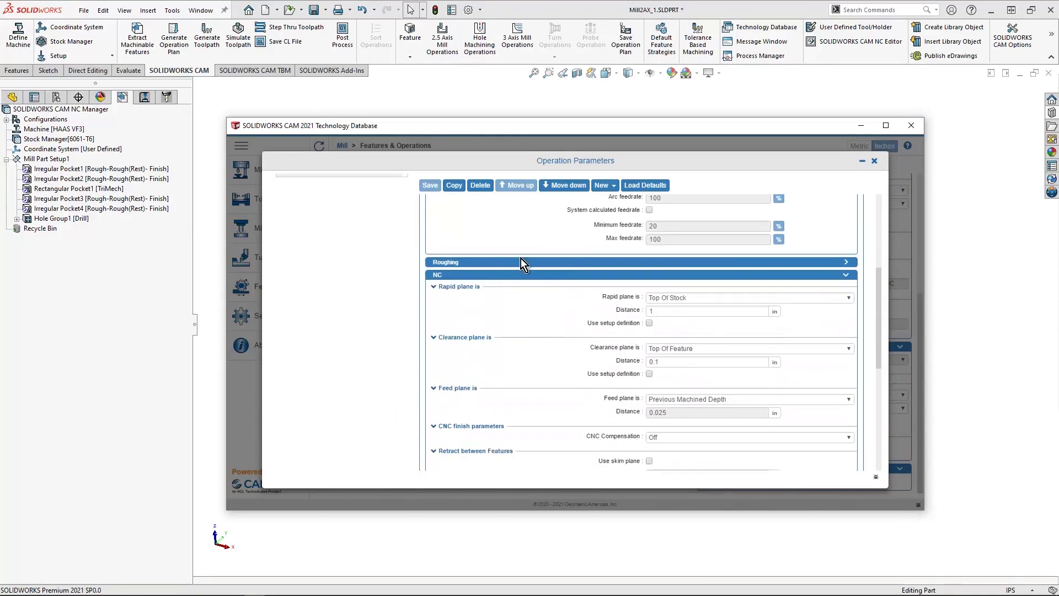
click(521, 261)
scroll(540, 332, down, 1)
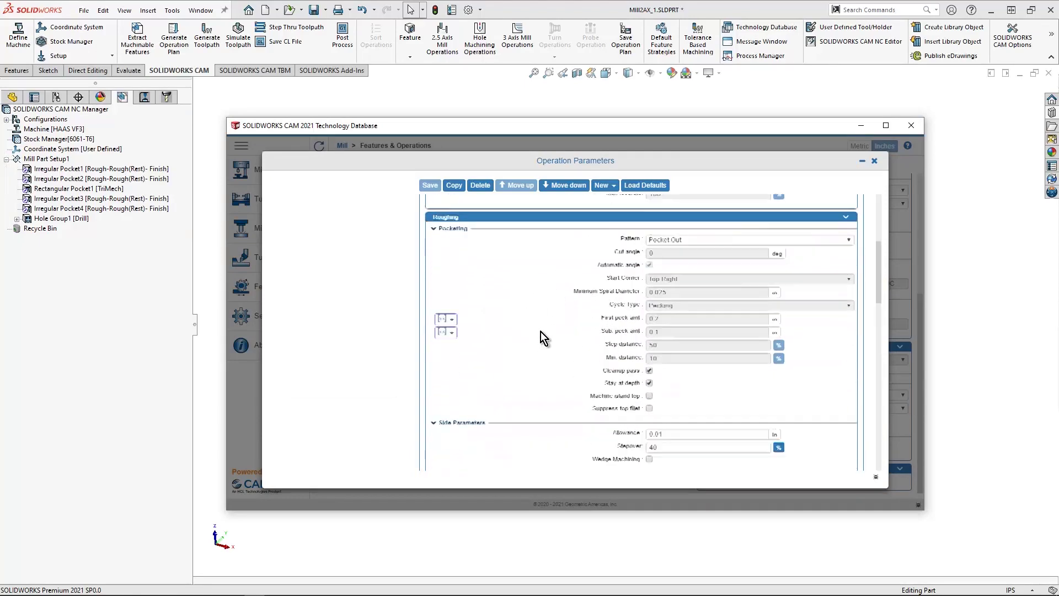
scroll(541, 332, down, 5)
scroll(541, 336, down, 3)
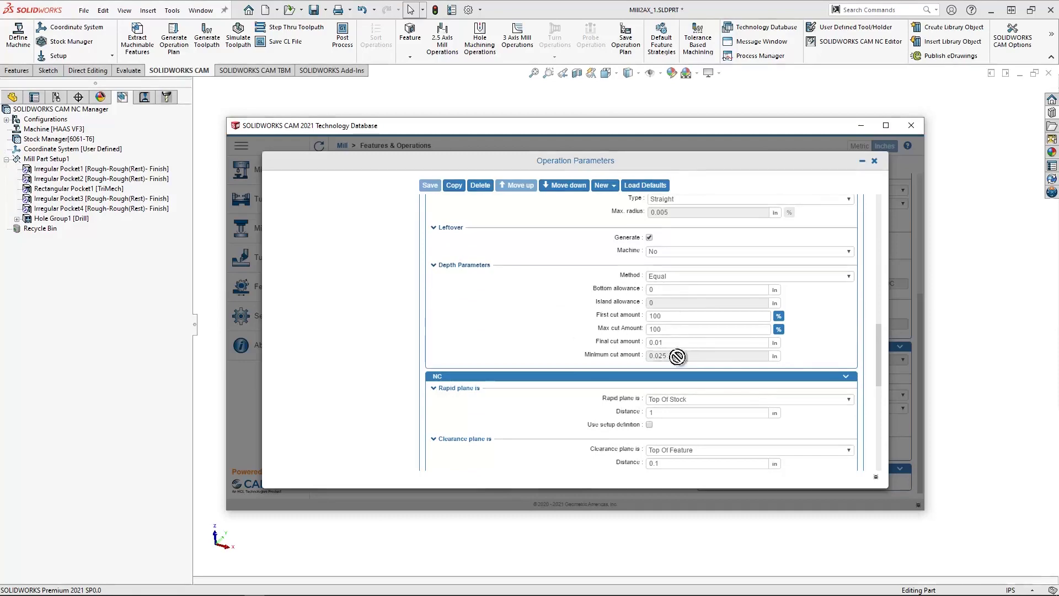
scroll(499, 310, up, 10)
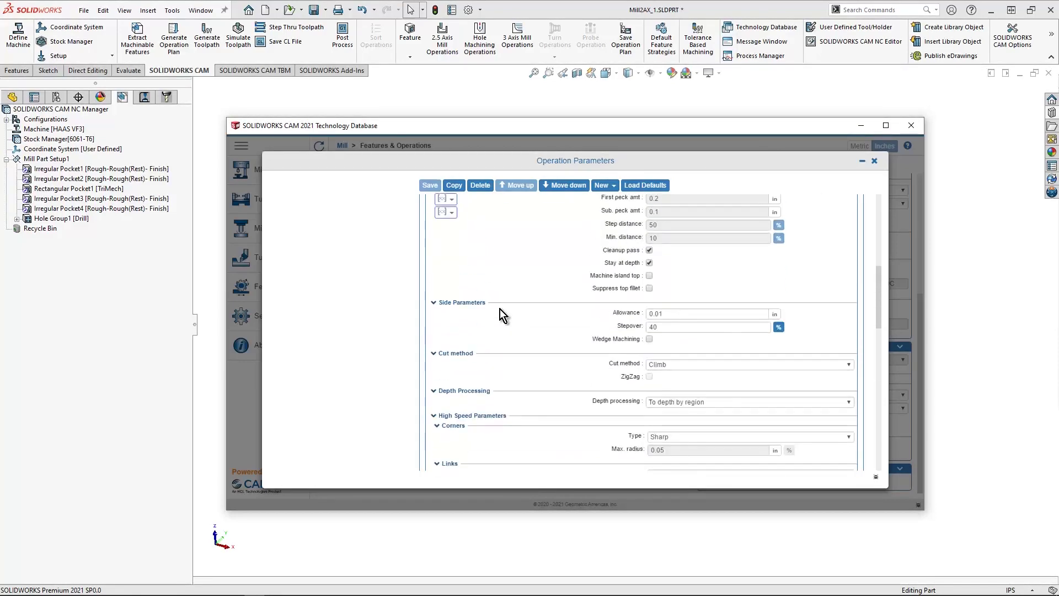
scroll(499, 310, down, 10)
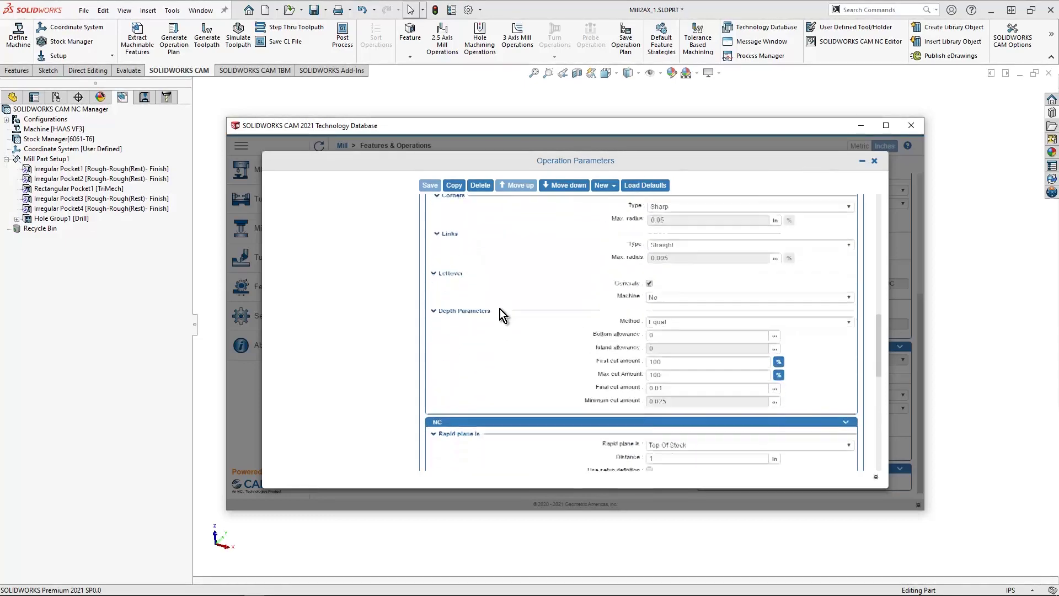
scroll(499, 308, down, 3)
scroll(500, 309, up, 3)
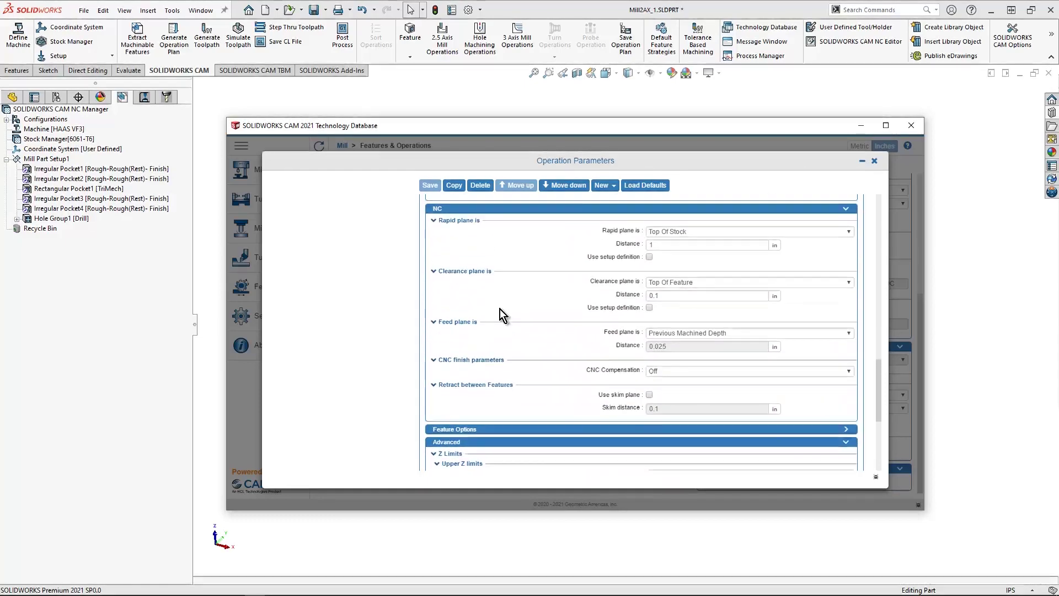
scroll(500, 309, down, 4)
scroll(500, 309, down, 3)
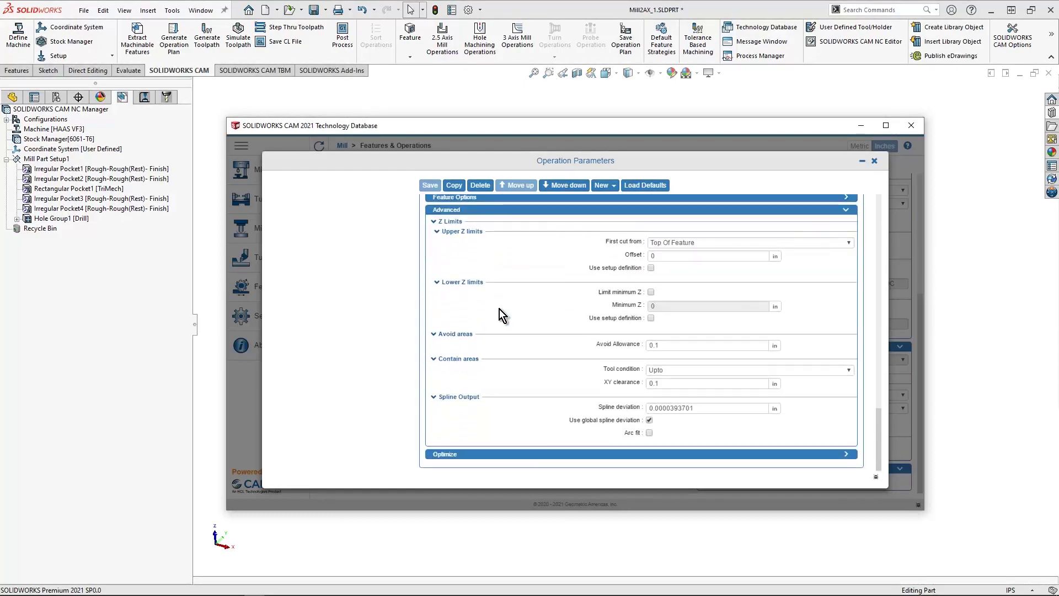
Expand Optimize and check the Method, keeping Shortest Path.
click(527, 454)
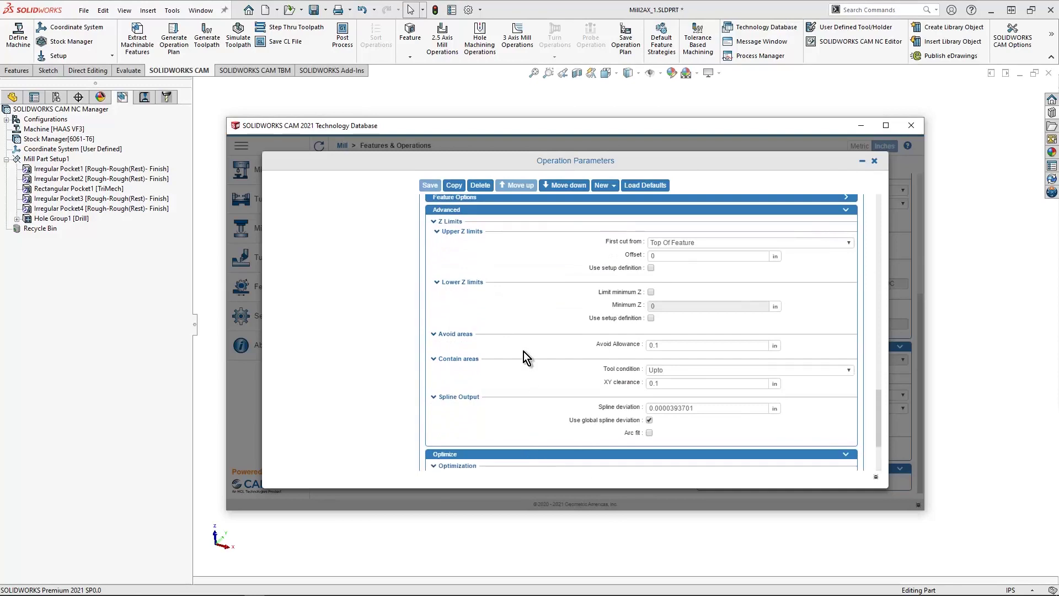
scroll(524, 356, down, 3)
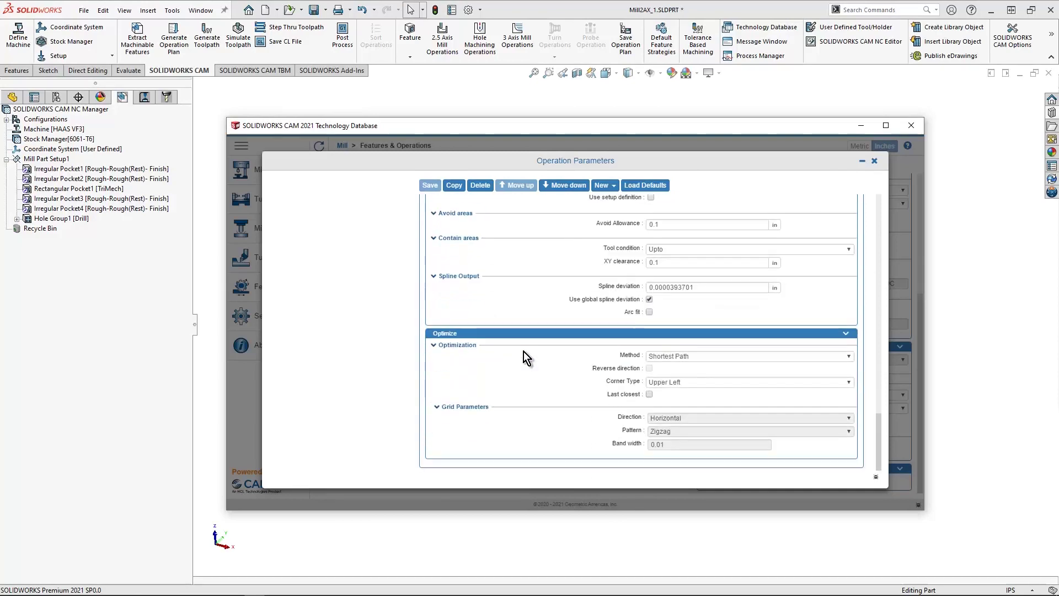
click(702, 356)
click(513, 377)
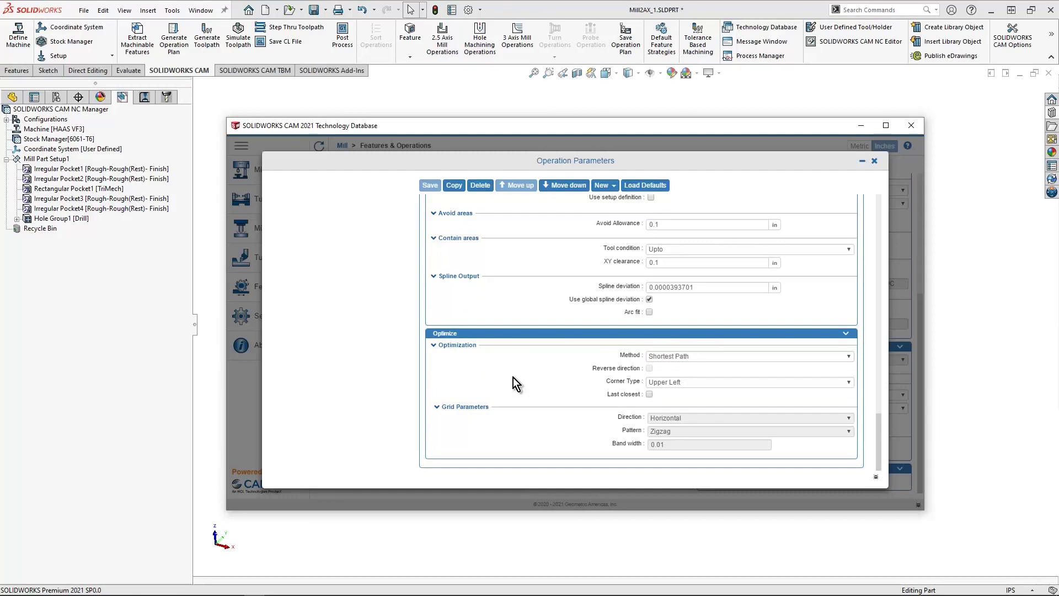
scroll(623, 266, up, 4)
scroll(623, 264, up, 10)
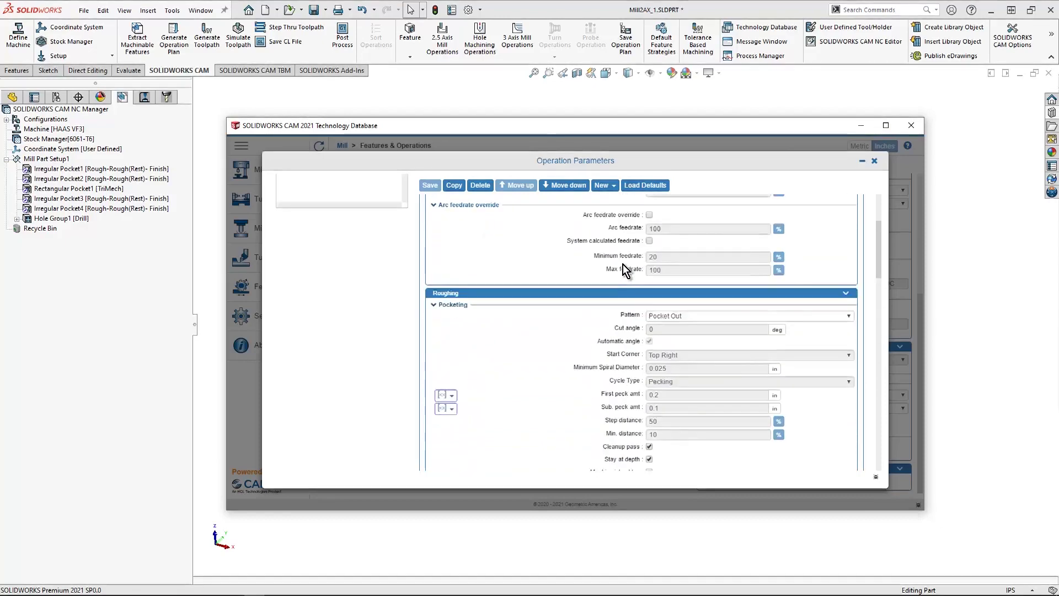
Close Operation Parameters without saving and save the TriMech Rectangular Pocket strategy.
click(861, 163)
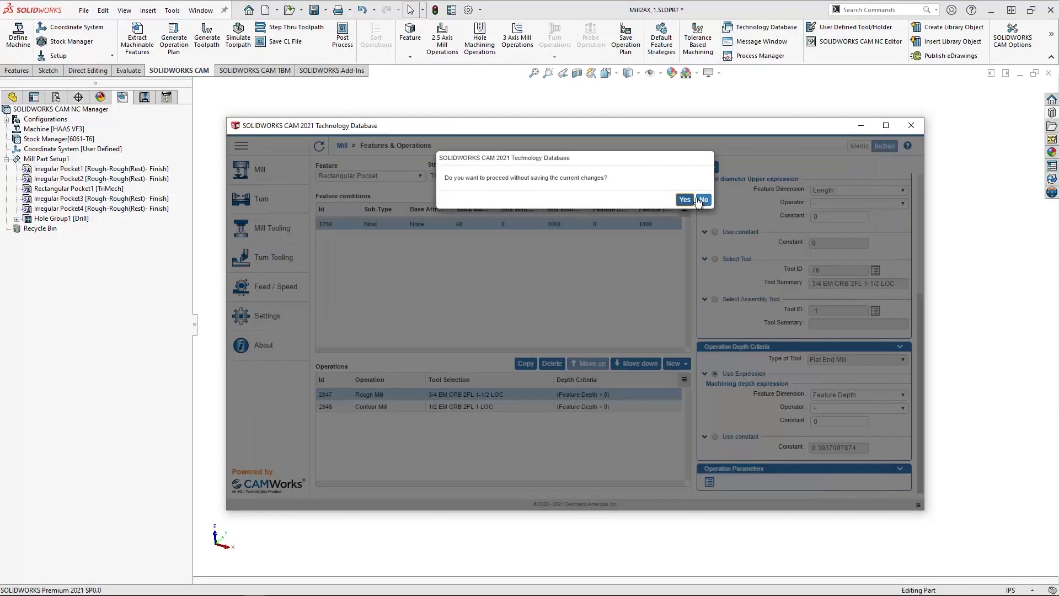
click(684, 200)
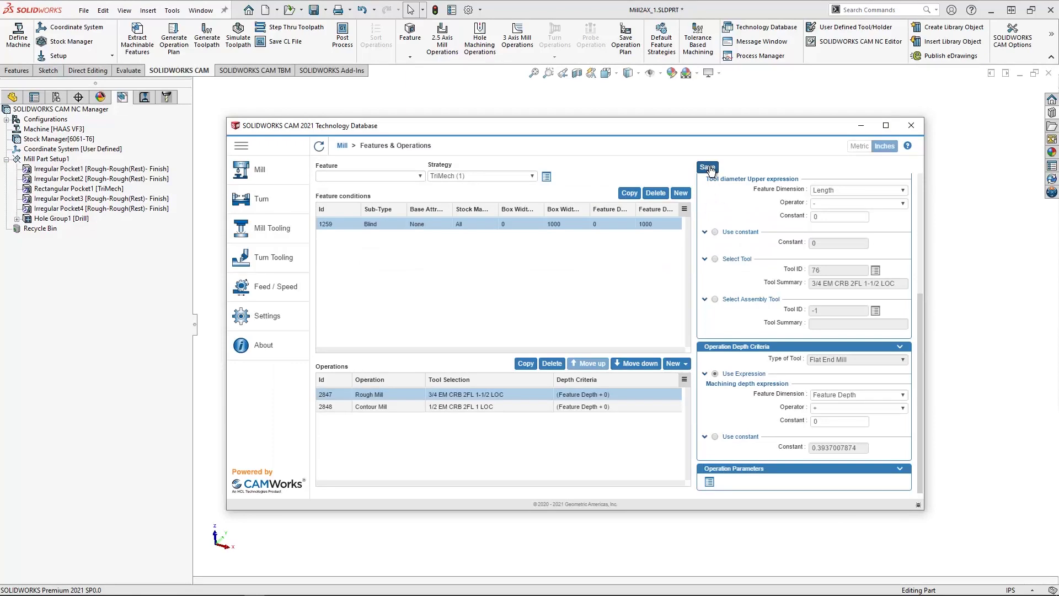
click(708, 167)
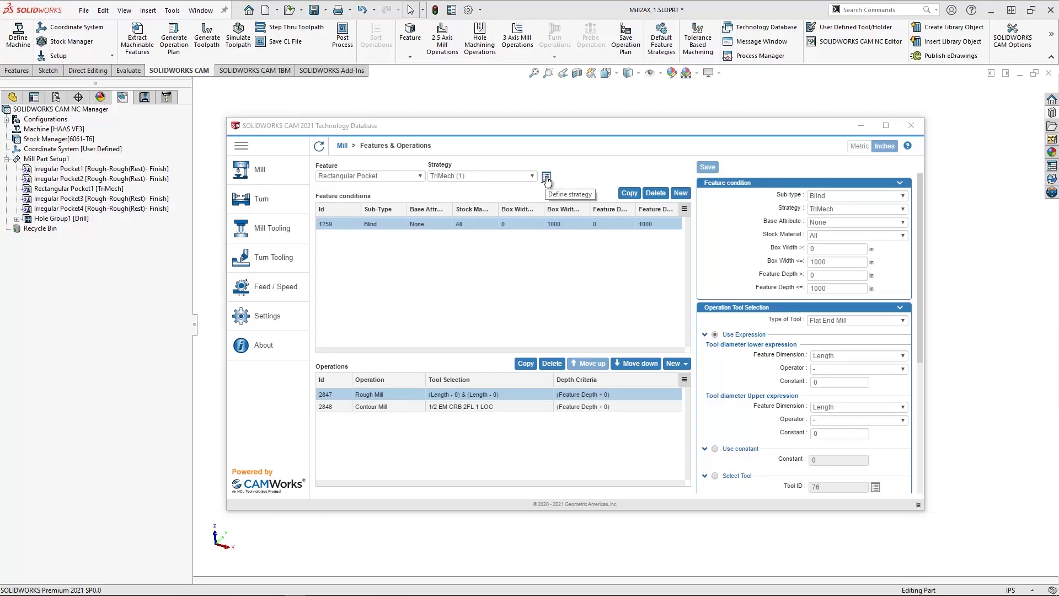
Copy strategy 338, Rough(VoluMill)-Rough(Rest)-Finish, in the Strategies list.
click(372, 176)
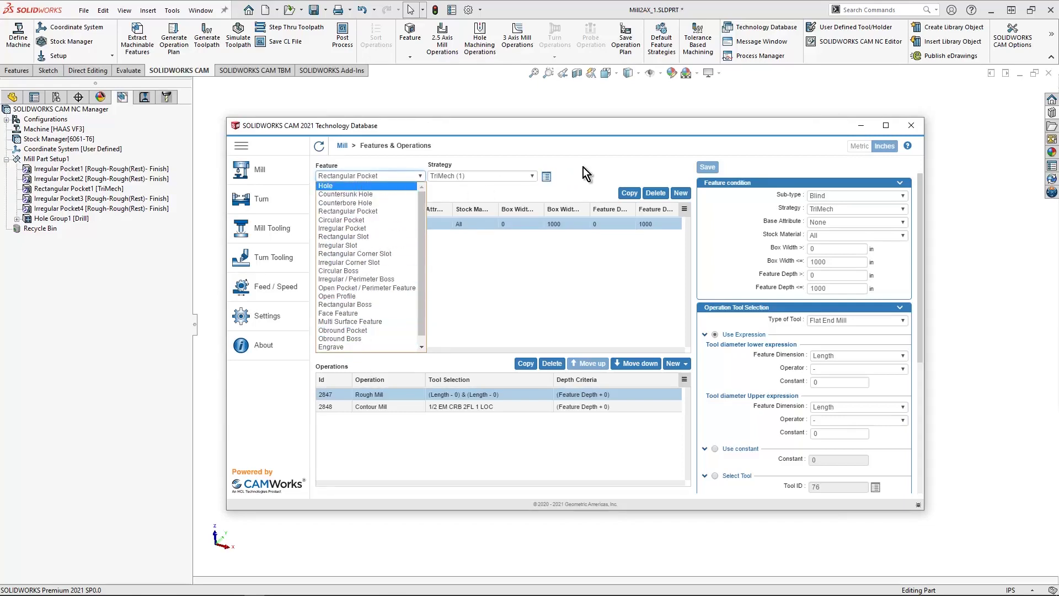
click(558, 185)
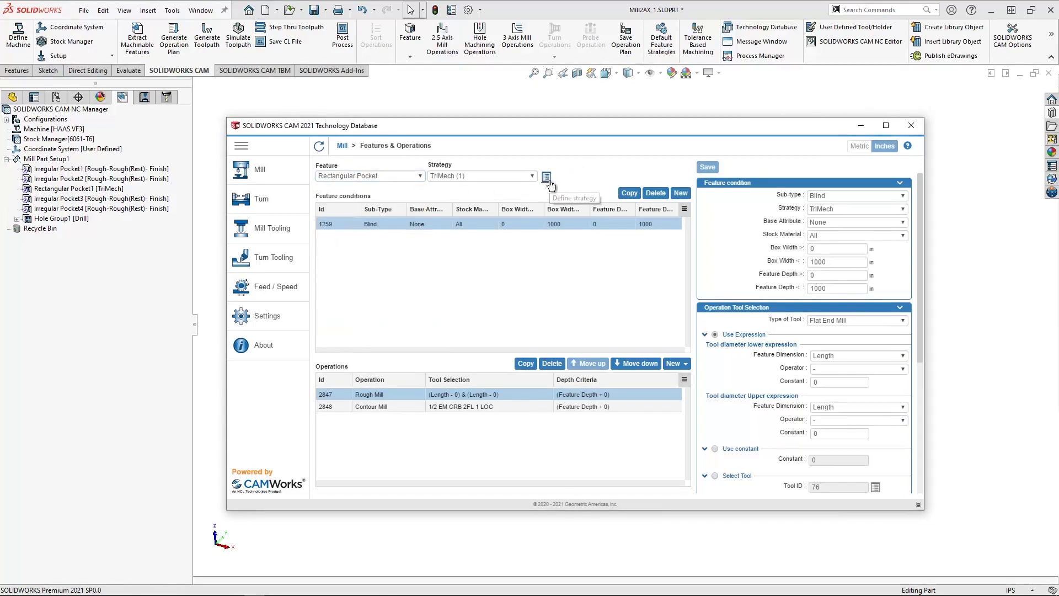
click(546, 178)
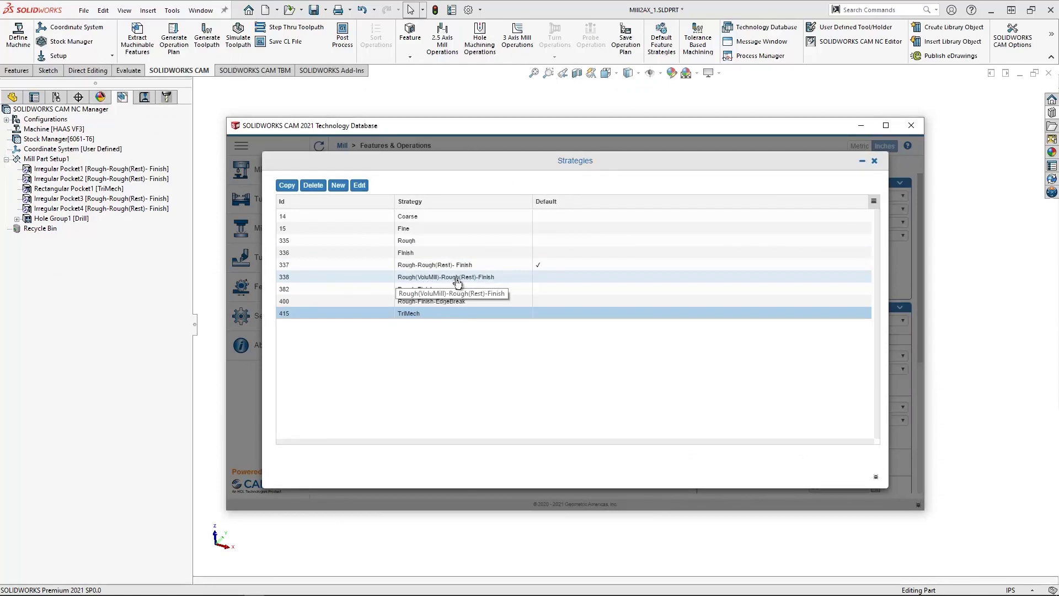
click(350, 278)
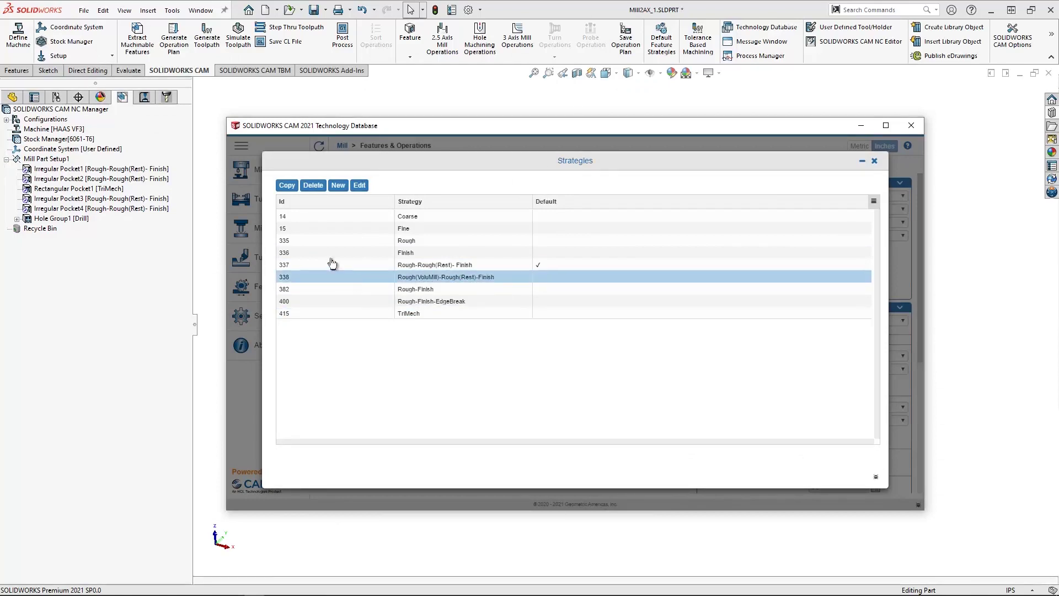
click(292, 187)
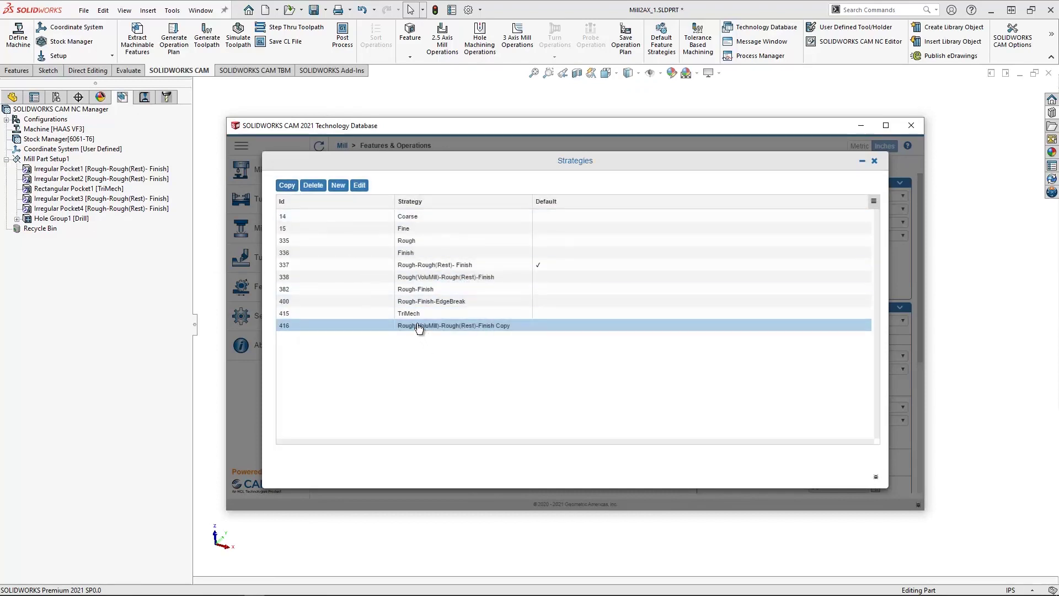
Rename the copied strategy 416 to 'Rough(VoluMill)-Finish Copy' and confirm.
click(359, 186)
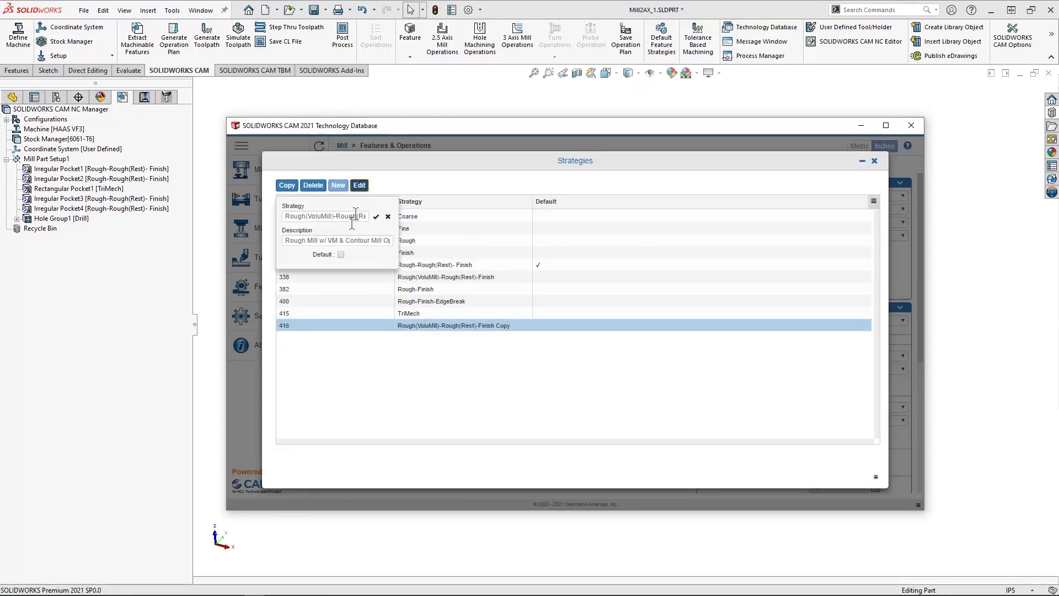
click(334, 216)
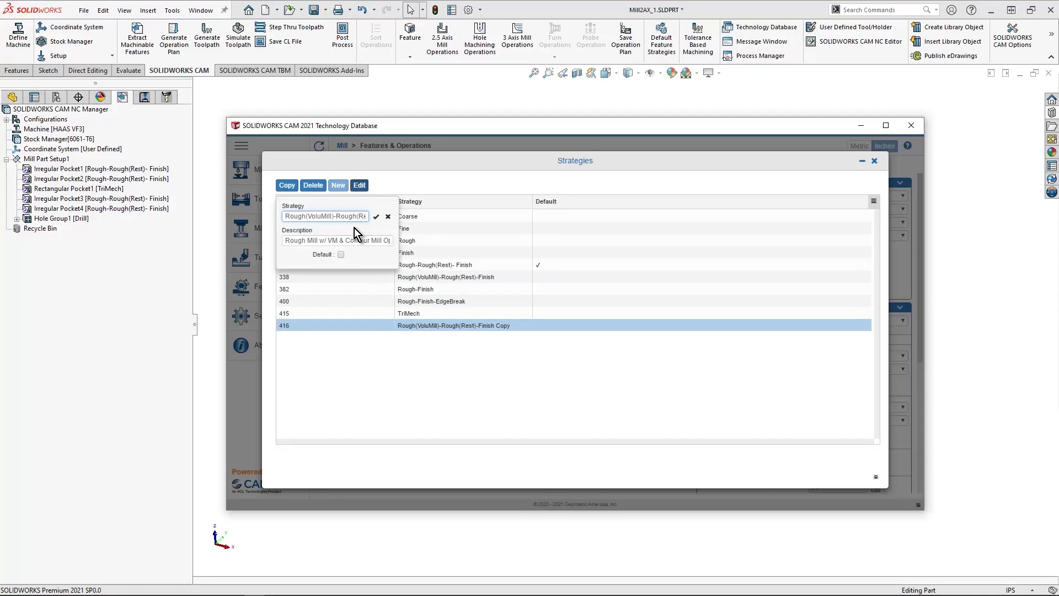
key(Right)
key(Right)
key(Right)
key(Right)
key(Right)
key(Right)
key(Right)
key(Right)
key(BackSpace)
key(BackSpace)
key(BackSpace)
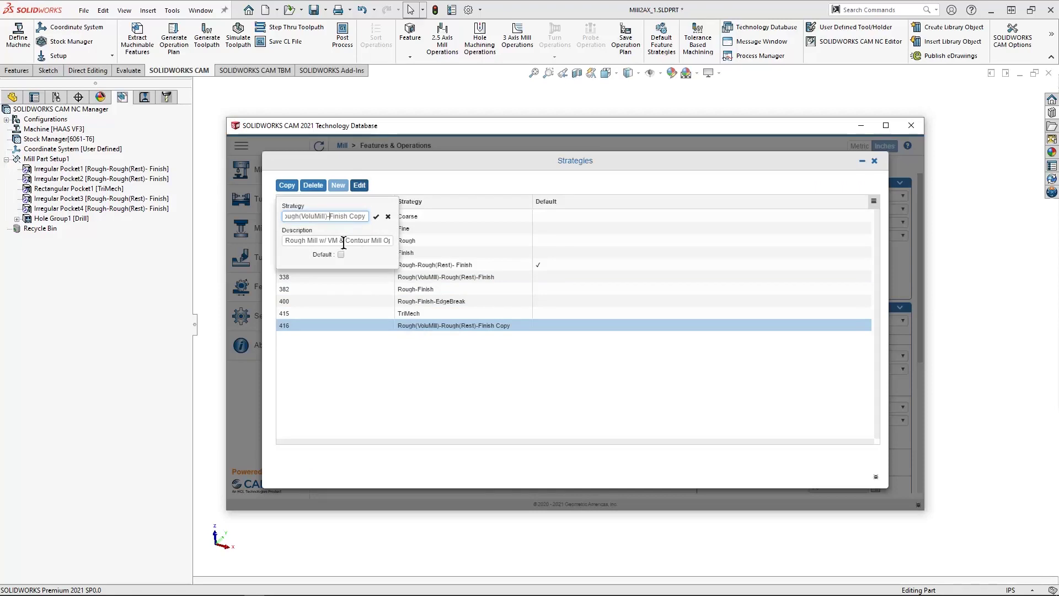
click(345, 240)
drag(326, 241, 285, 241)
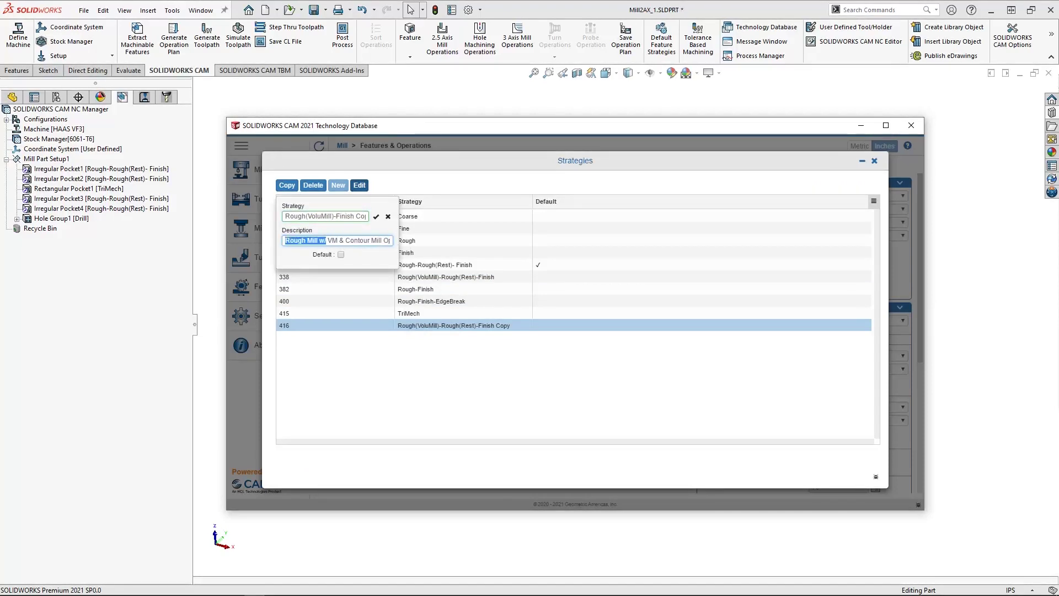
click(376, 216)
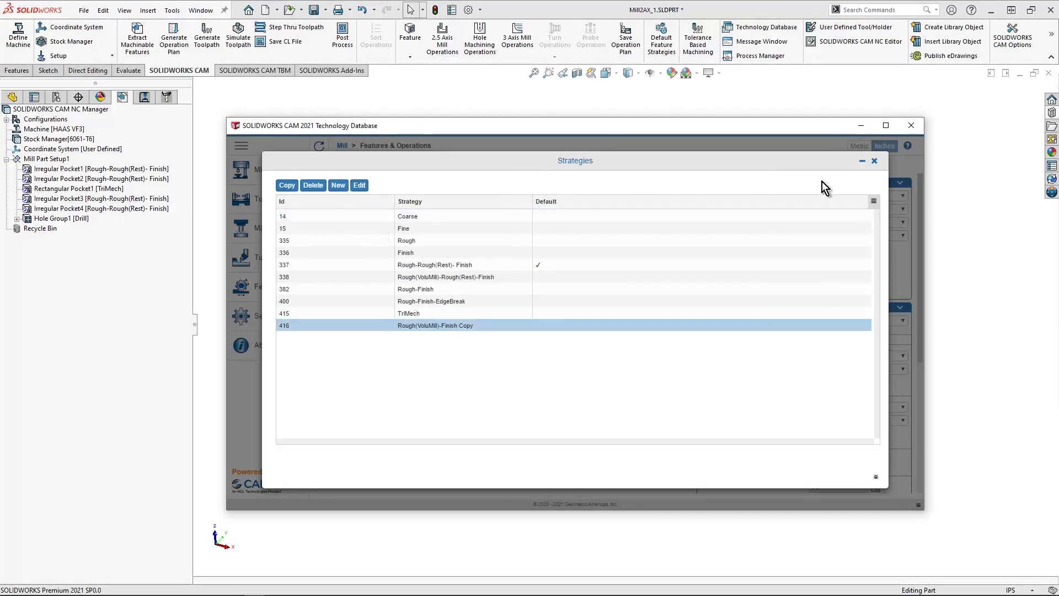
Load the Rough(VoluMill)-Finish Copy strategy for Rectangular Pocket.
click(875, 162)
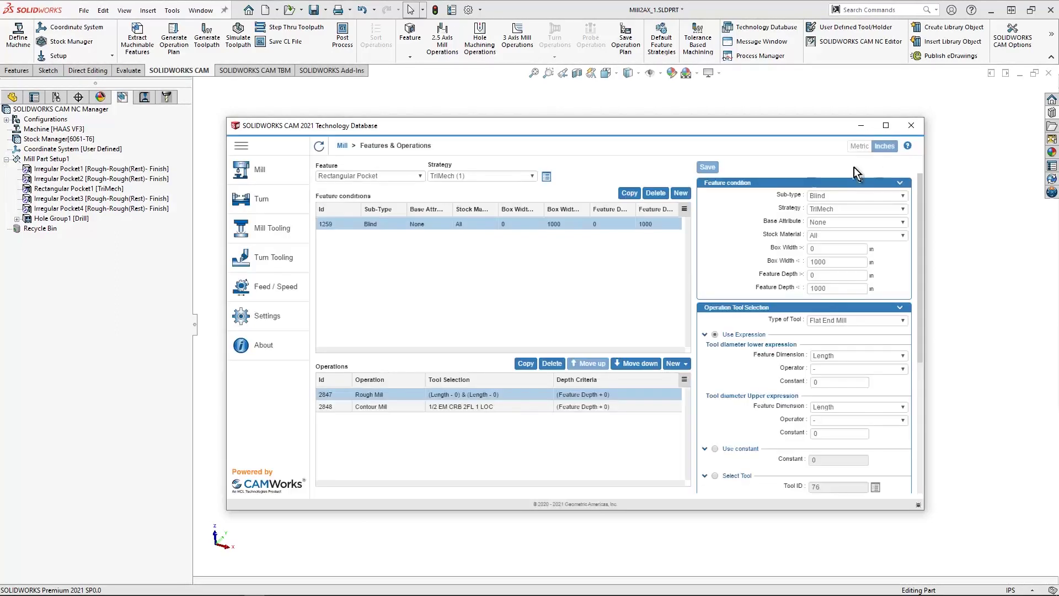
click(488, 175)
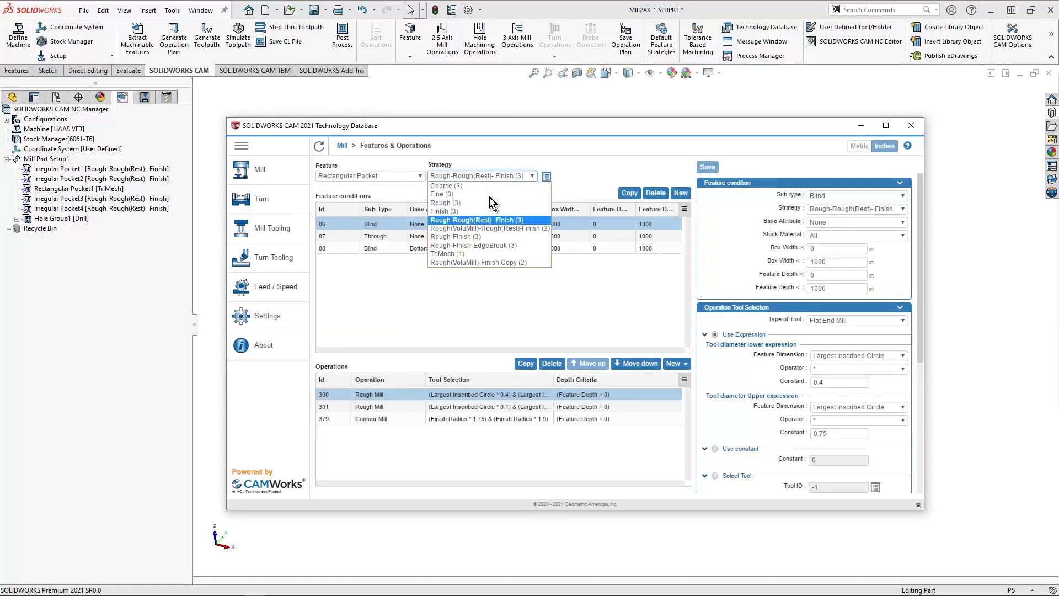
click(478, 262)
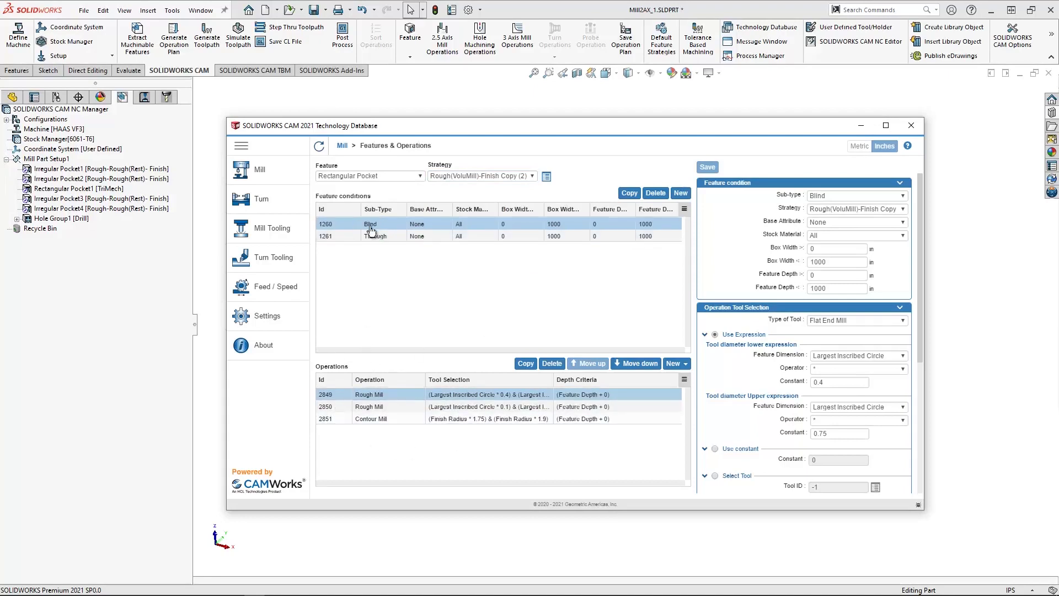
Delete the second Rough Mill 2850 from the Blind condition.
click(368, 408)
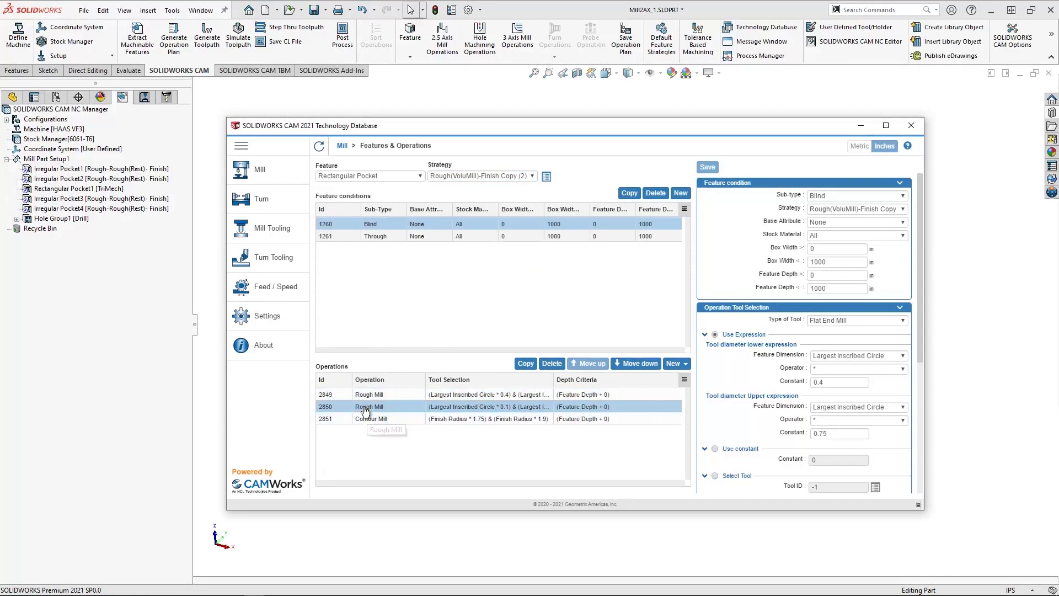
click(552, 363)
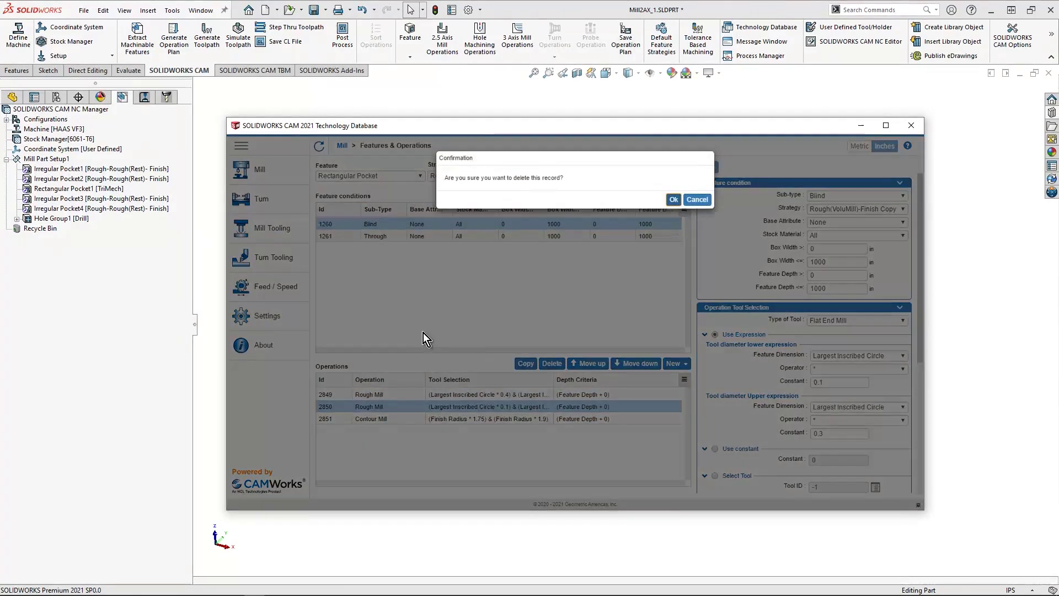
click(671, 199)
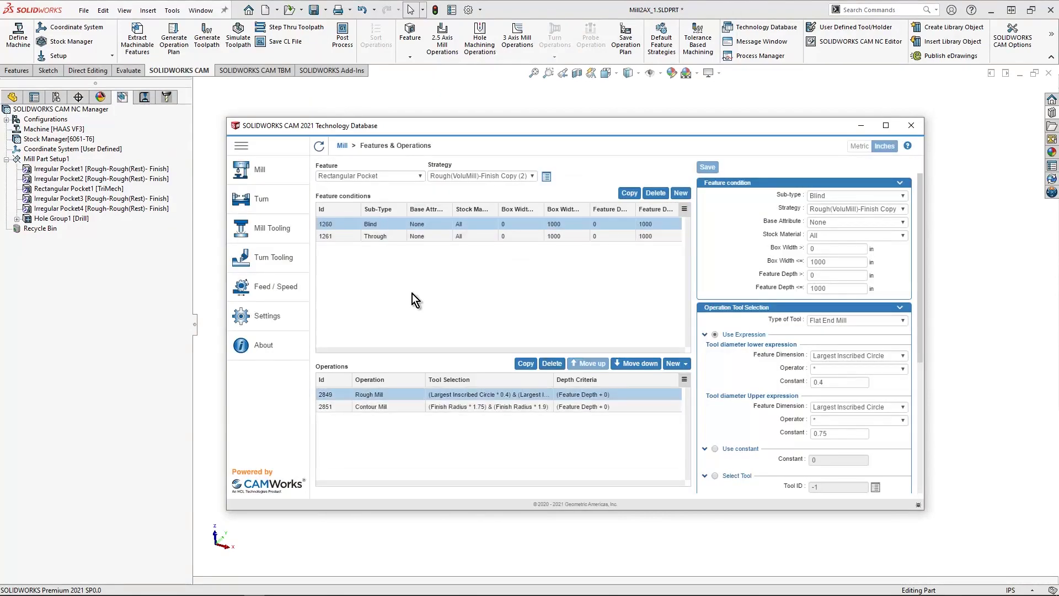
Delete Rough Mill 2853 from Through condition 1261, then return to Blind condition 1260.
click(378, 237)
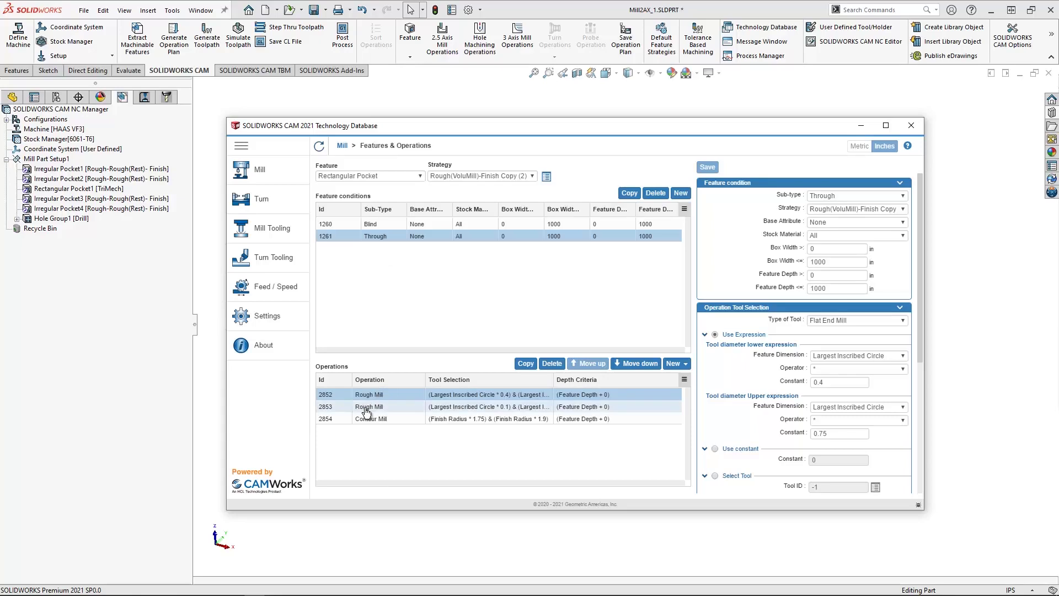
click(368, 406)
click(552, 363)
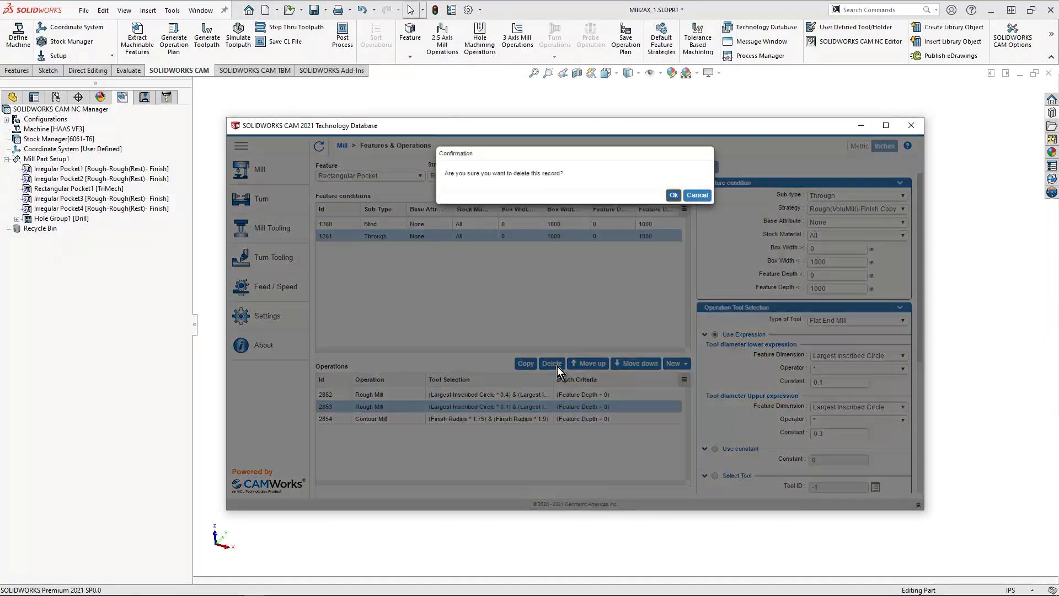
click(673, 198)
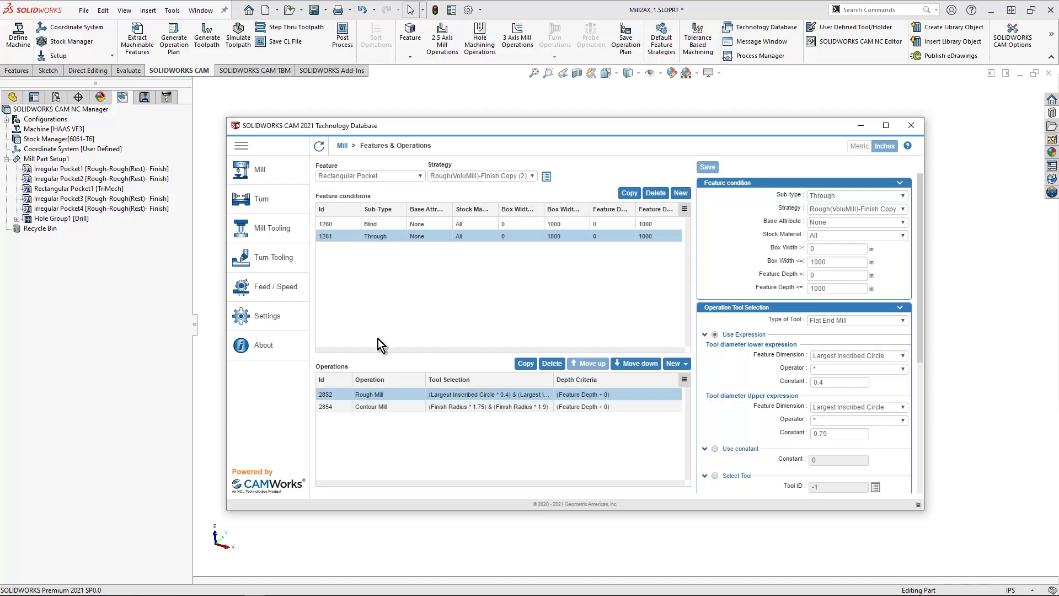
click(371, 225)
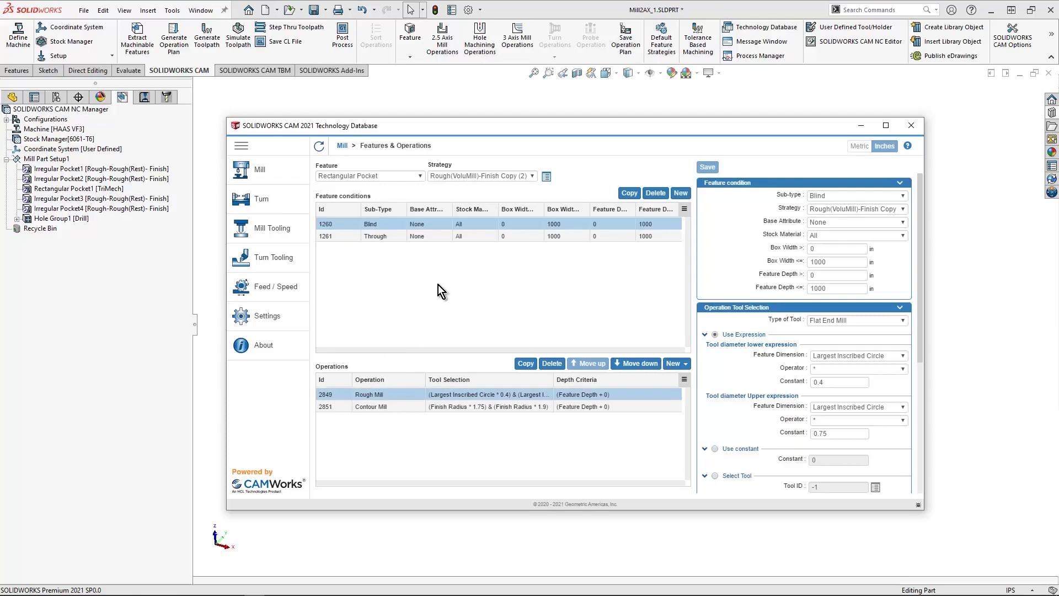